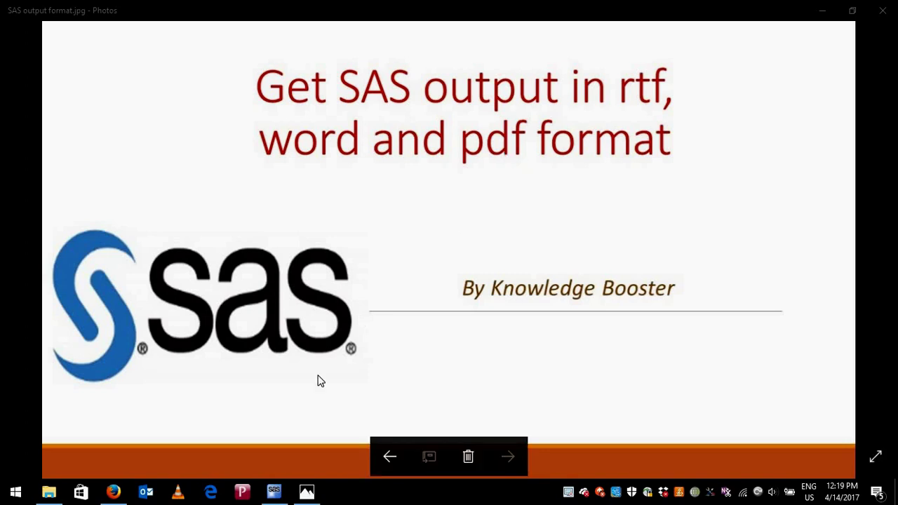
- Review the Log, Output and Results Viewer, highlighting the TREATMENT and WEIGHT column headings
{"action": "left_click", "coordinate": [277, 494]}
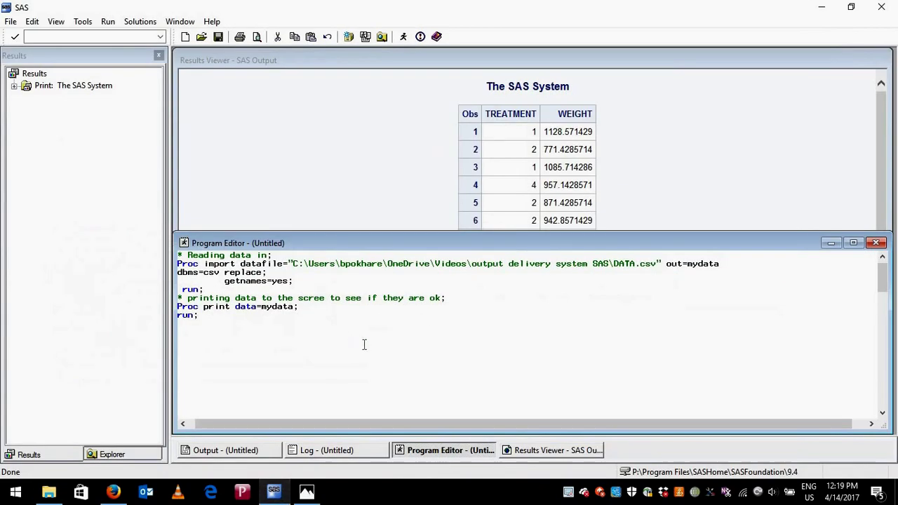
{"action": "left_click", "coordinate": [467, 374]}
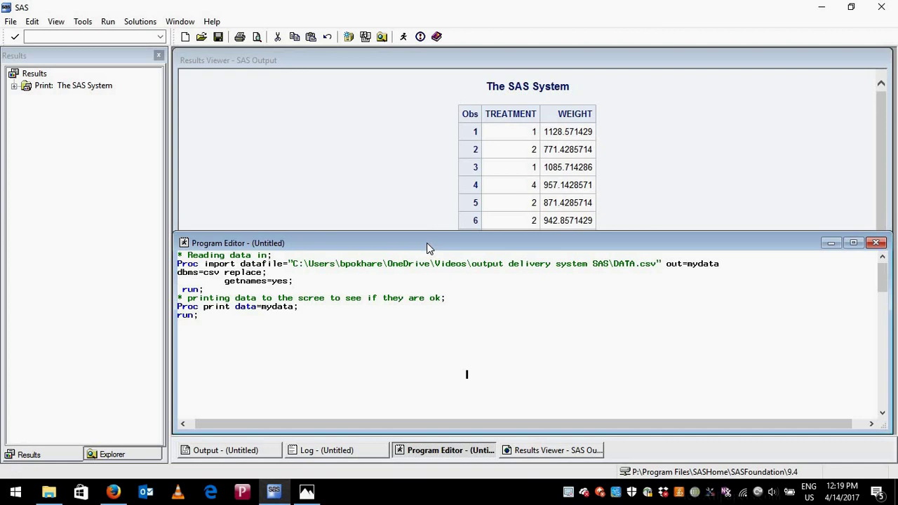
{"action": "left_click", "coordinate": [334, 455]}
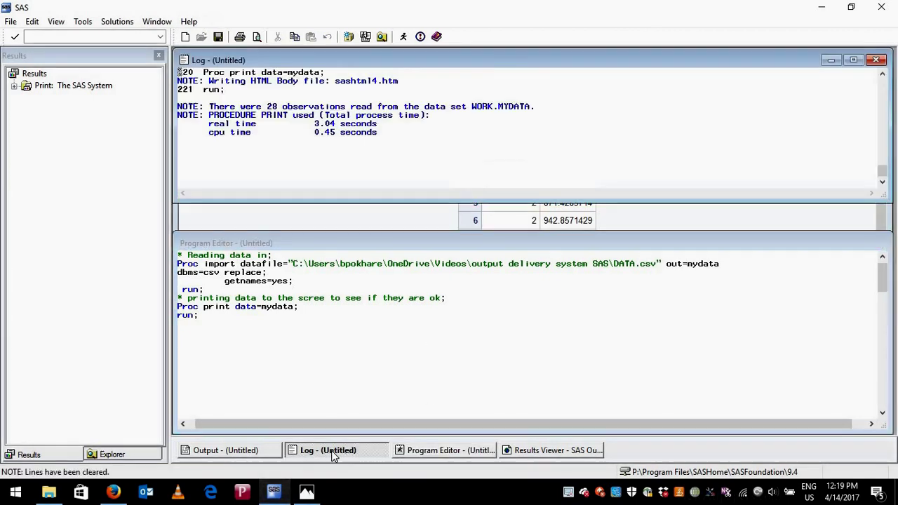
{"action": "left_click", "coordinate": [226, 452]}
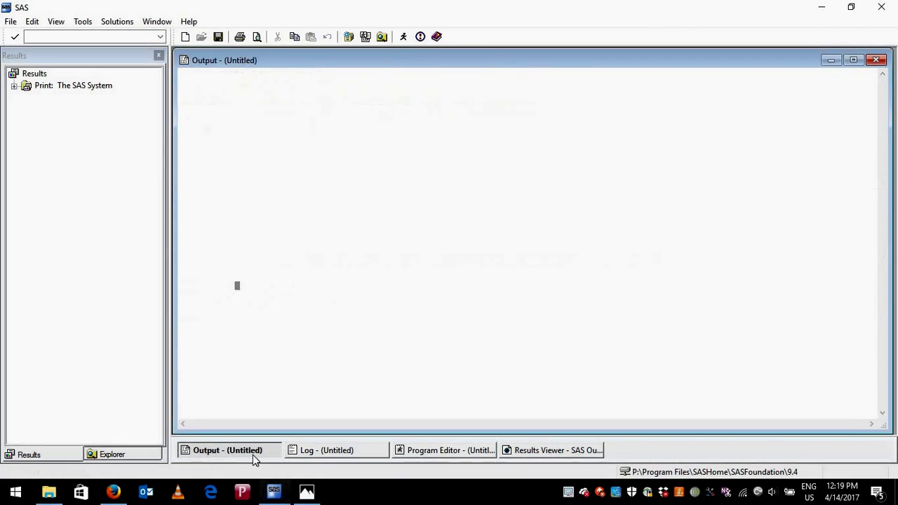
{"action": "left_click", "coordinate": [552, 451]}
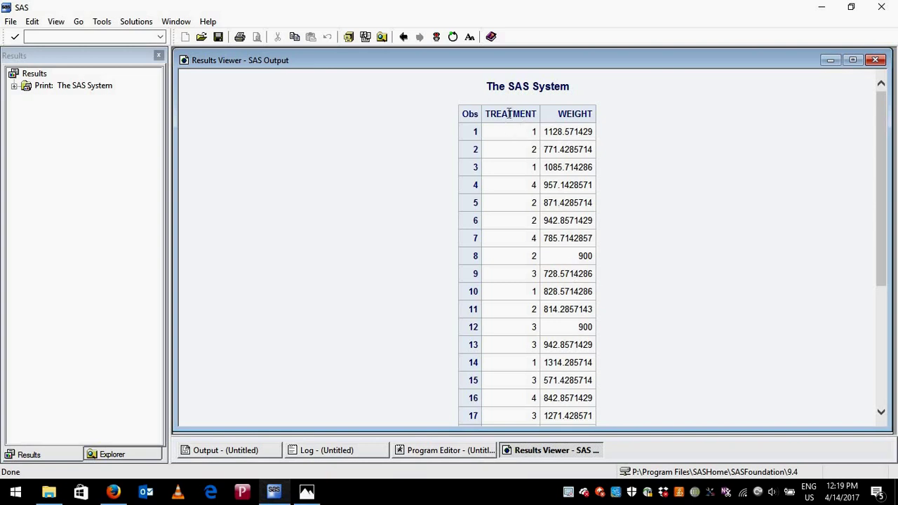
{"action": "left_click_drag", "start_coordinate": [486, 114], "coordinate": [559, 118]}
{"action": "double_click", "coordinate": [584, 113]}
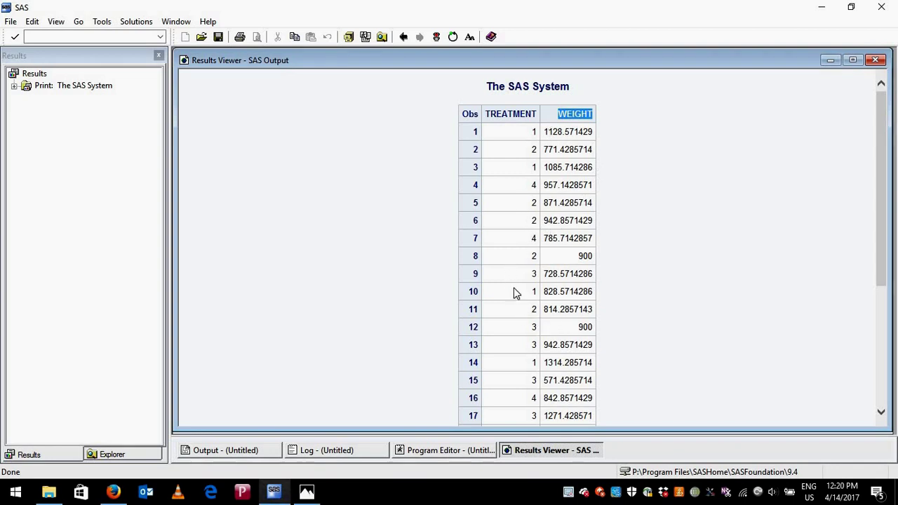
- Return to the CSV import-and-print code and add a blank line after its final run statement
{"action": "left_click", "coordinate": [449, 450]}
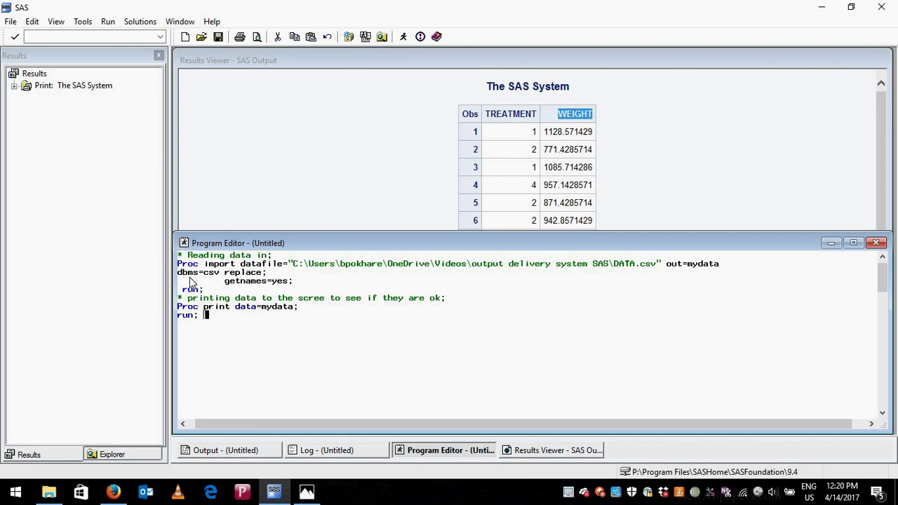
{"action": "left_click_drag", "start_coordinate": [203, 316], "coordinate": [178, 255]}
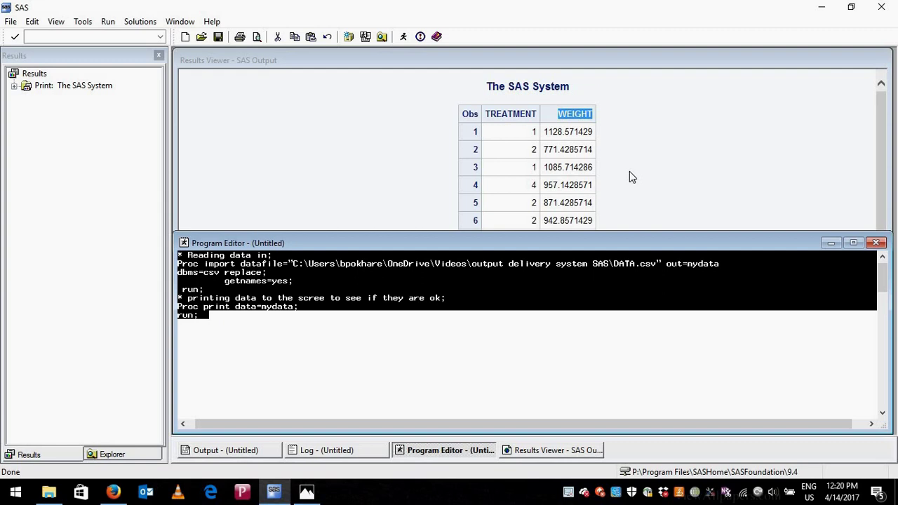
{"action": "left_click", "coordinate": [607, 145]}
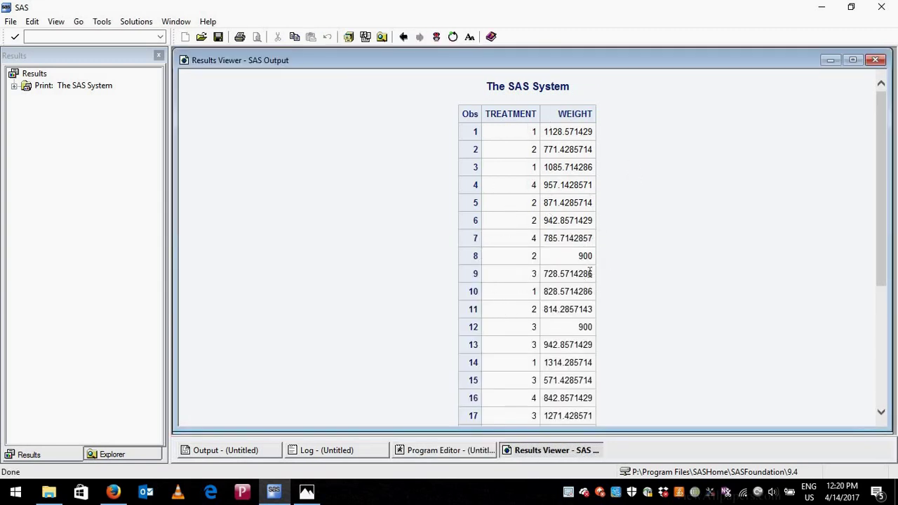
{"action": "left_click", "coordinate": [436, 453]}
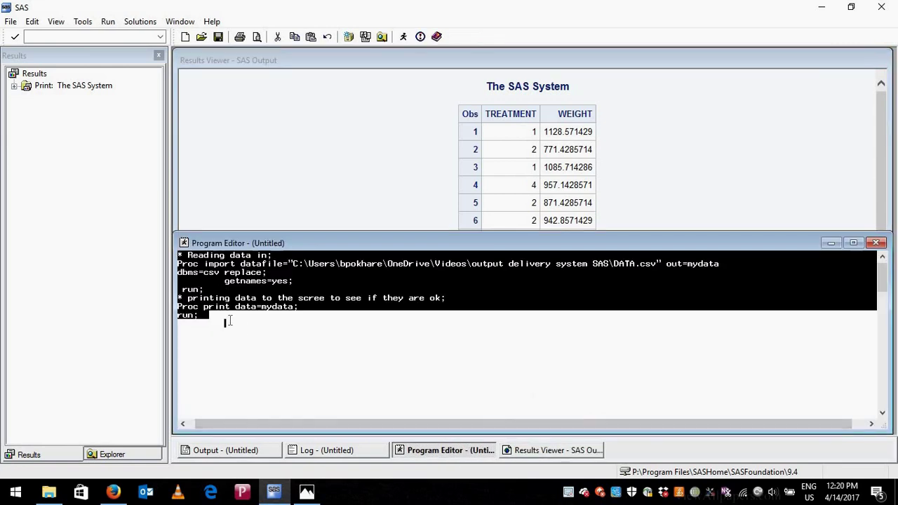
{"action": "left_click", "coordinate": [226, 321]}
{"action": "key", "text": "Return"}
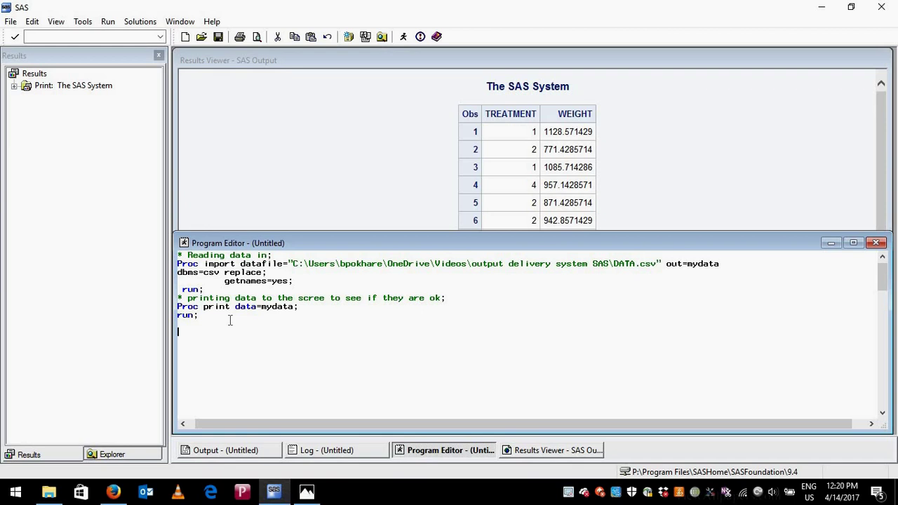
- Begin a PROC GLIMMIX step on mydata with class treatment
{"action": "type", "text": "proc "}
{"action": "type", "text": "glimmix"}
{"action": "type", "text": " data=my"}
{"action": "type", "text": "data;"}
{"action": "key", "text": "Return"}
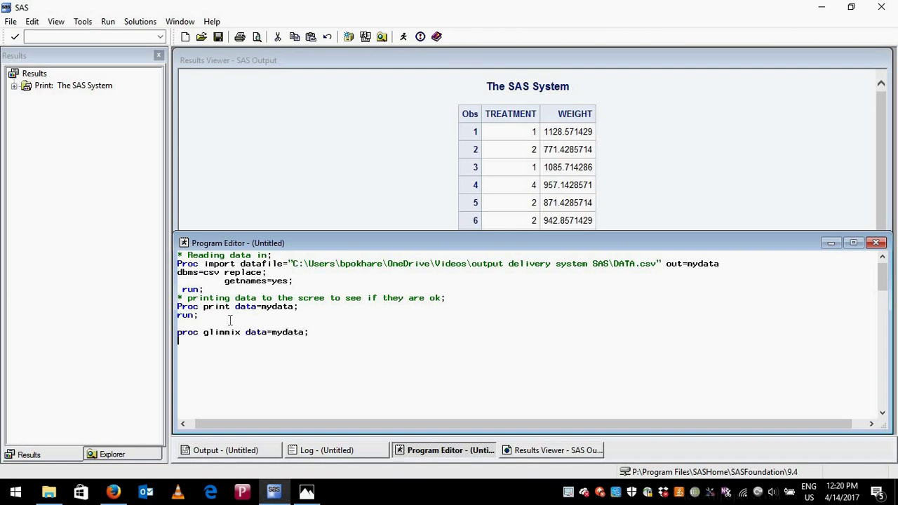
{"action": "type", "text": "cla"}
{"action": "type", "text": "ss tr"}
{"action": "type", "text": "eatment"}
{"action": "type", "text": ";"}
{"action": "key", "text": "Return"}
- Add model weight=treatment, lsmeans treatment/pdiff and run;, then select the new step
{"action": "type", "text": "mo"}
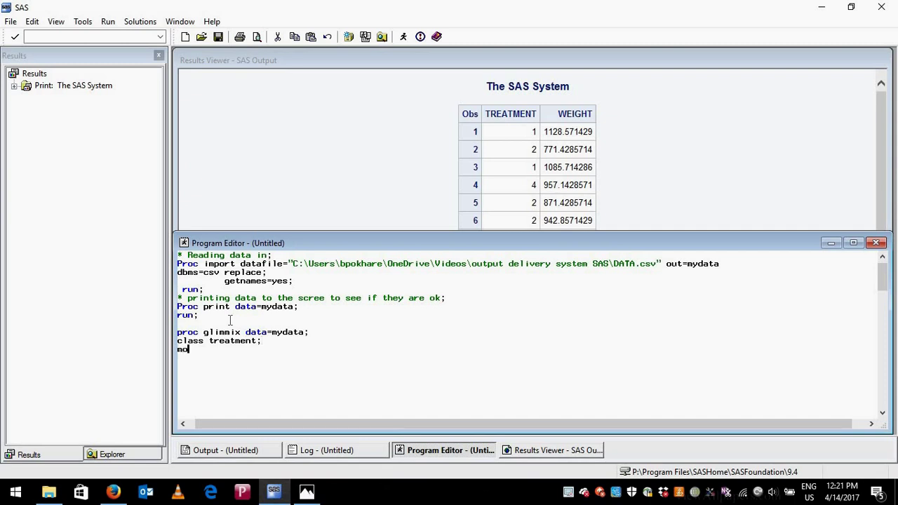
{"action": "type", "text": "del t"}
{"action": "key", "text": "BackSpace"}
{"action": "type", "text": "weight"}
{"action": "type", "text": "="}
{"action": "type", "text": "treatme"}
{"action": "type", "text": "nt;"}
{"action": "key", "text": "Return"}
{"action": "type", "text": "lsme"}
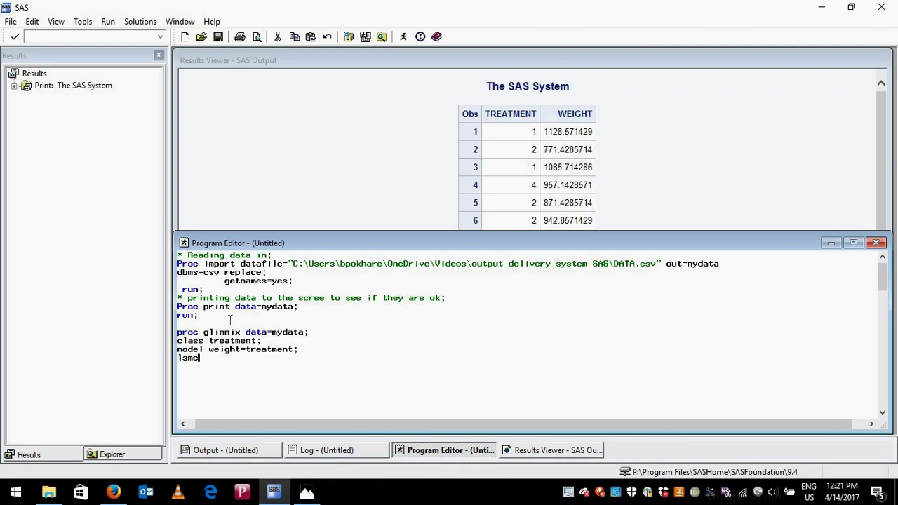
{"action": "type", "text": "ans "}
{"action": "type", "text": "trea"}
{"action": "type", "text": "tment/"}
{"action": "type", "text": "pdiff"}
{"action": "type", "text": ";"}
{"action": "key", "text": "Return"}
{"action": "type", "text": "run"}
{"action": "type", "text": ";"}
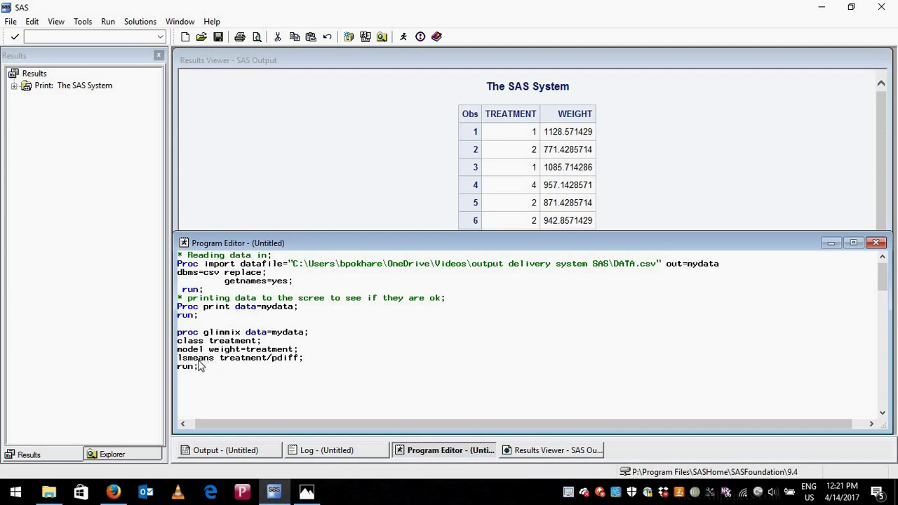
{"action": "left_click_drag", "start_coordinate": [203, 366], "coordinate": [177, 331]}
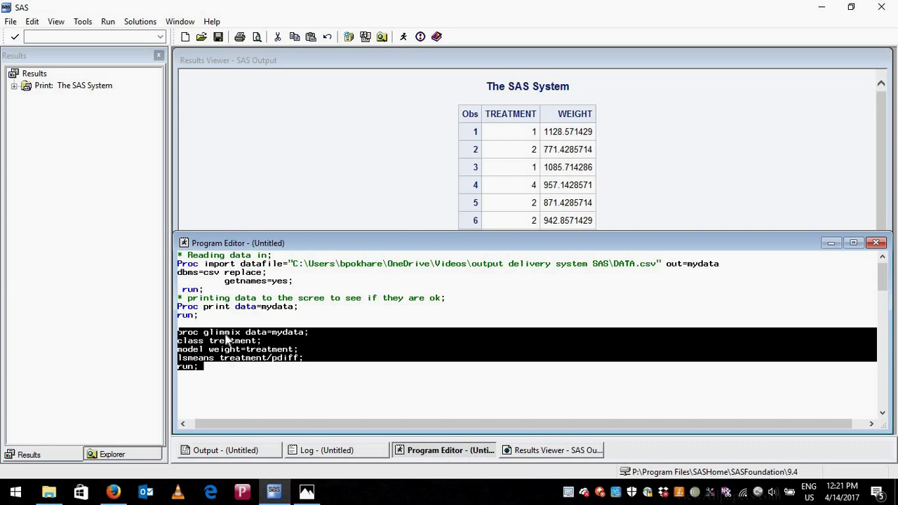
{"action": "left_click", "coordinate": [403, 36]}
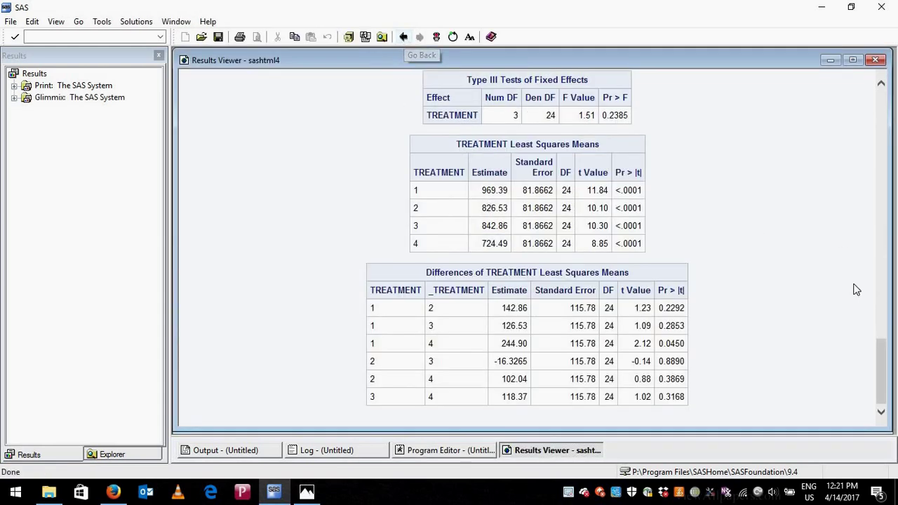
{"action": "scroll", "coordinate": [882, 316], "scroll_direction": "up", "scroll_amount": 1}
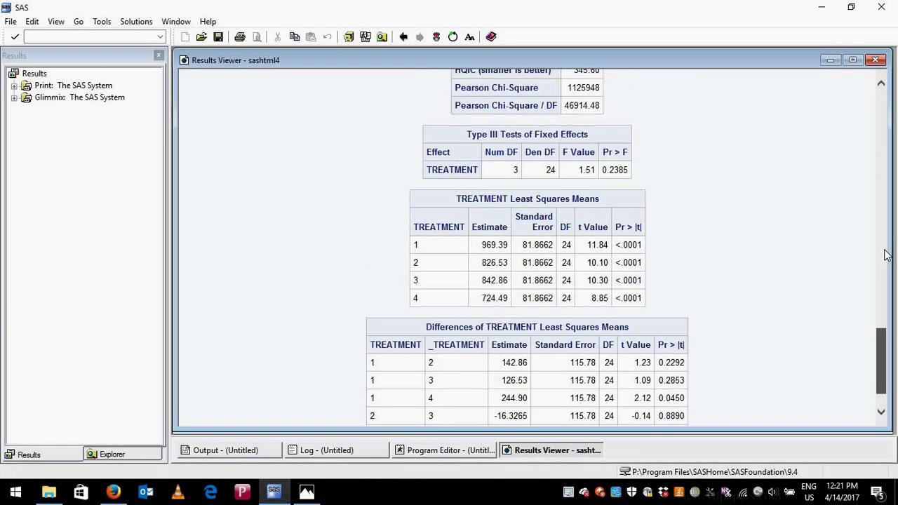
{"action": "scroll", "coordinate": [886, 255], "scroll_direction": "up", "scroll_amount": 9}
{"action": "scroll", "coordinate": [625, 271], "scroll_direction": "up", "scroll_amount": 3}
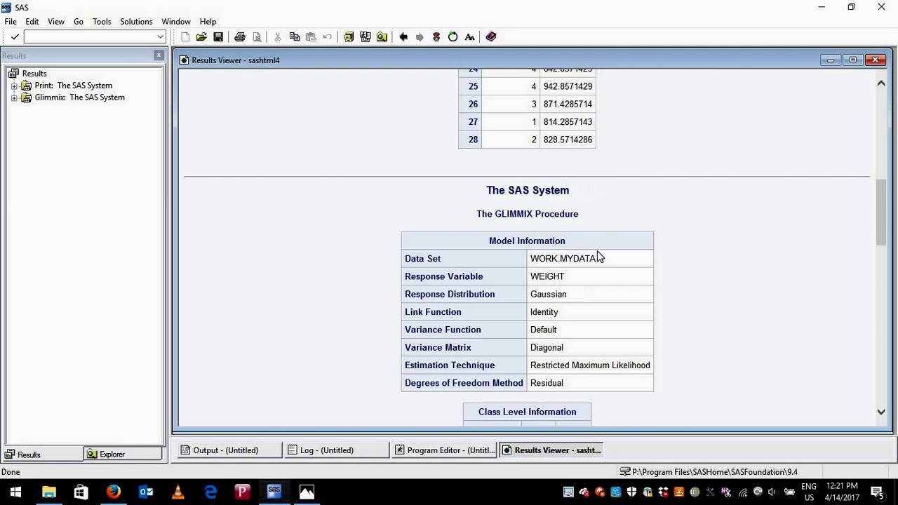
{"action": "scroll", "coordinate": [517, 311], "scroll_direction": "down", "scroll_amount": 1}
{"action": "scroll", "coordinate": [505, 164], "scroll_direction": "down", "scroll_amount": 1}
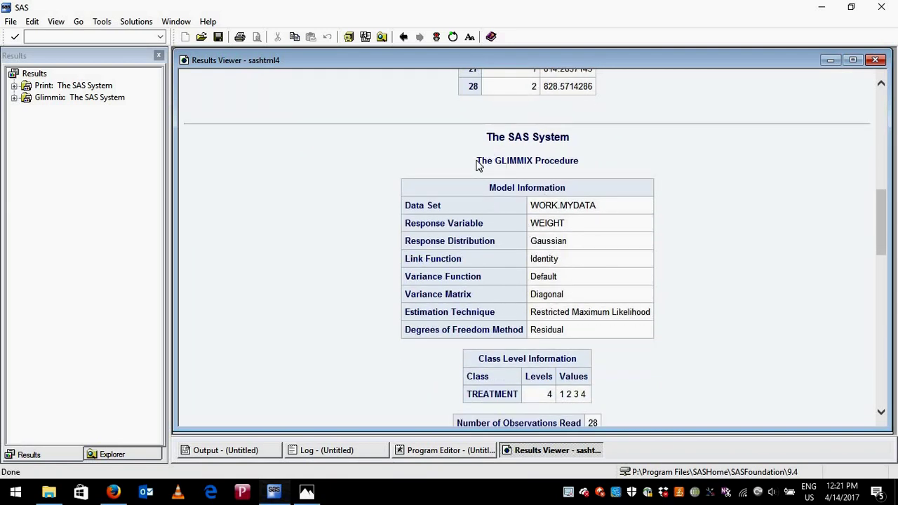
{"action": "scroll", "coordinate": [655, 261], "scroll_direction": "down", "scroll_amount": 1}
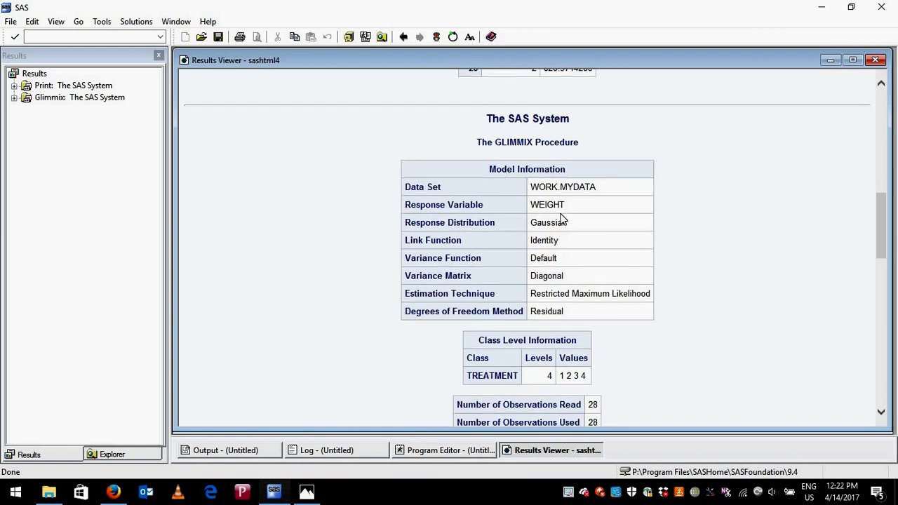
{"action": "scroll", "coordinate": [553, 317], "scroll_direction": "down", "scroll_amount": 2}
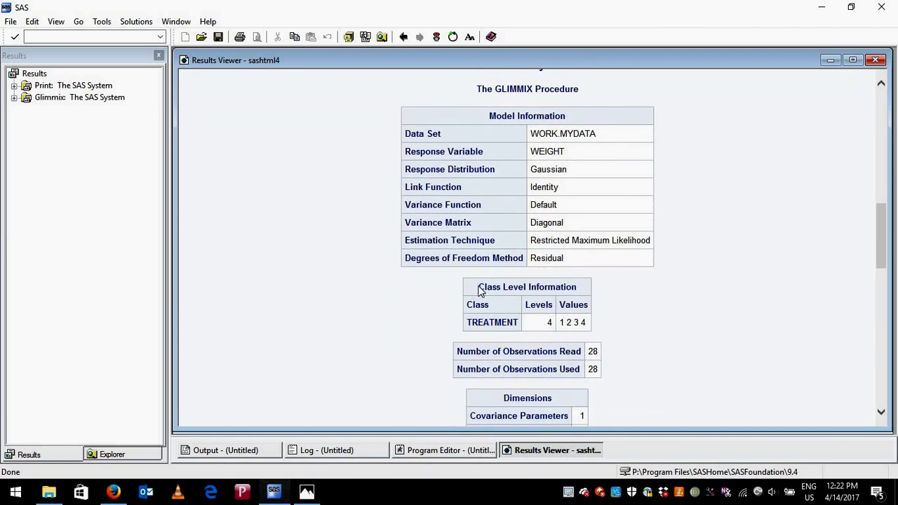
{"action": "scroll", "coordinate": [577, 345], "scroll_direction": "down", "scroll_amount": 2}
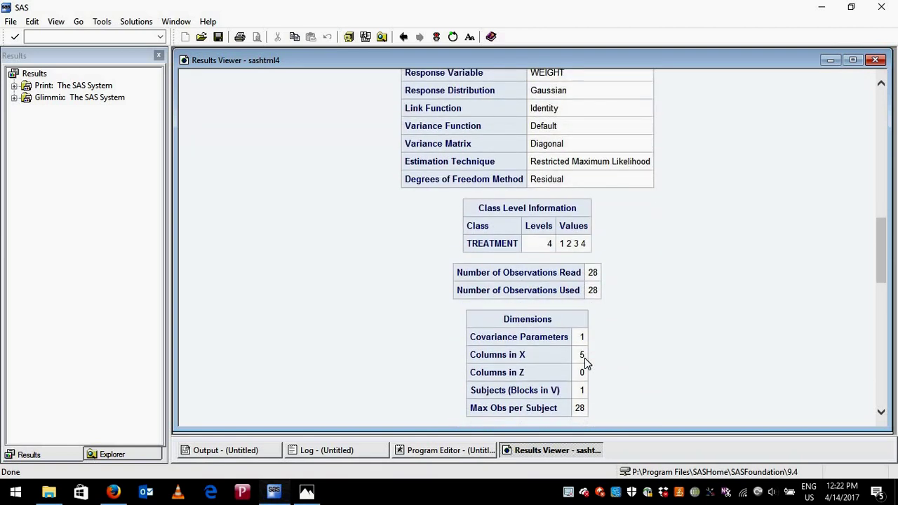
{"action": "scroll", "coordinate": [582, 361], "scroll_direction": "down", "scroll_amount": 5}
{"action": "scroll", "coordinate": [582, 364], "scroll_direction": "down", "scroll_amount": 4}
{"action": "scroll", "coordinate": [578, 317], "scroll_direction": "down", "scroll_amount": 4}
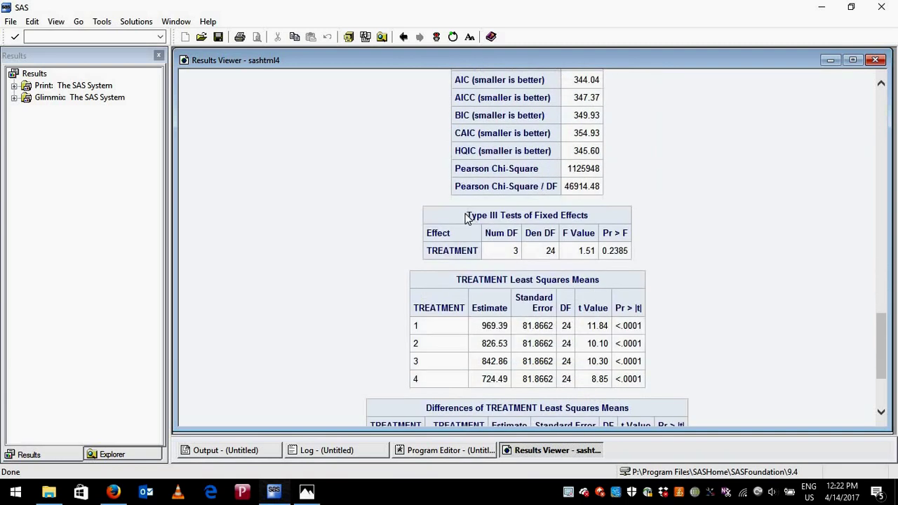
{"action": "left_click_drag", "start_coordinate": [468, 214], "coordinate": [531, 216]}
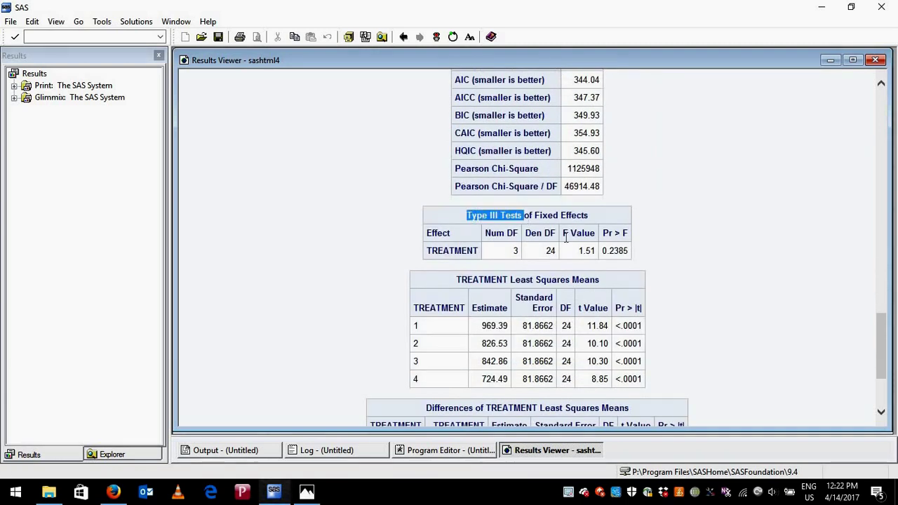
{"action": "left_click", "coordinate": [603, 238]}
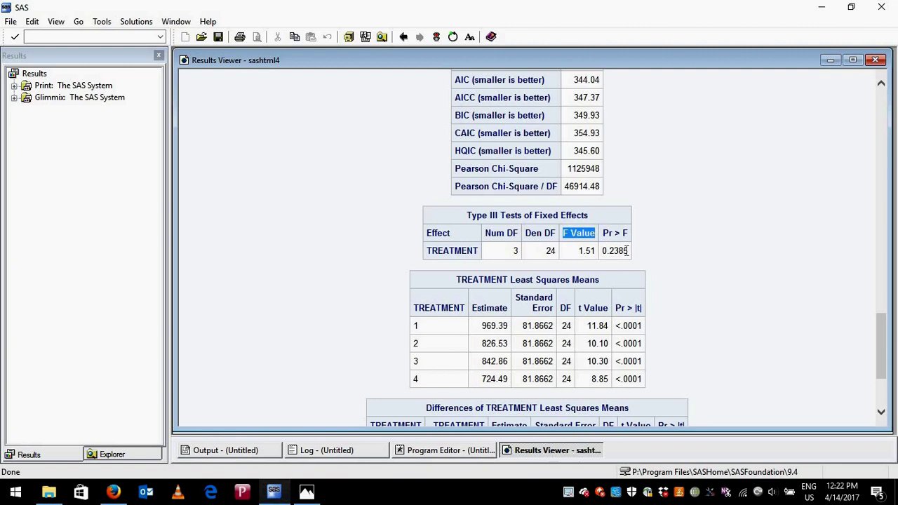
{"action": "left_click_drag", "start_coordinate": [603, 239], "coordinate": [630, 254]}
{"action": "scroll", "coordinate": [559, 319], "scroll_direction": "down", "scroll_amount": 1}
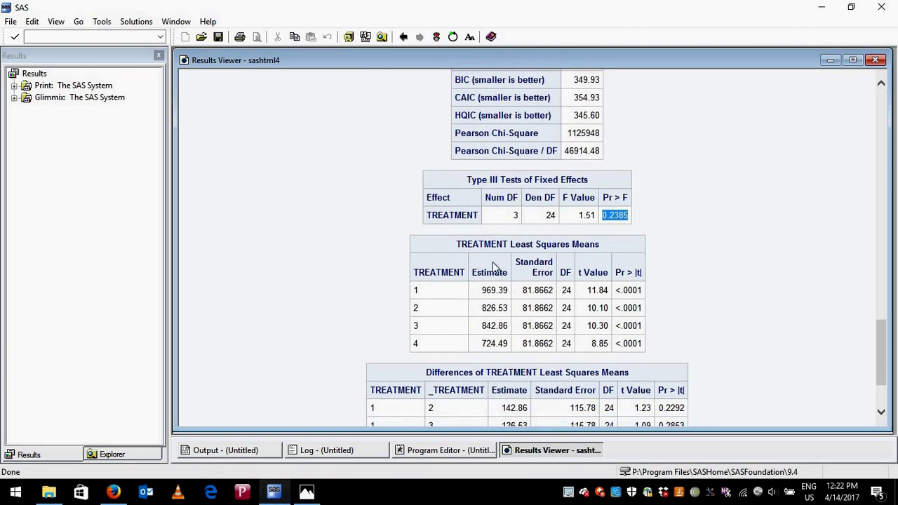
{"action": "left_click_drag", "start_coordinate": [508, 244], "coordinate": [600, 245]}
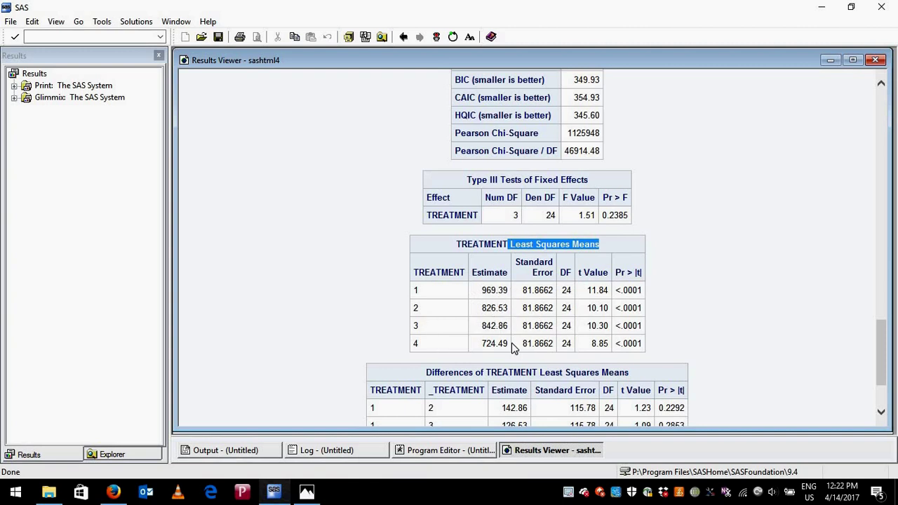
{"action": "scroll", "coordinate": [738, 309], "scroll_direction": "up", "scroll_amount": 2}
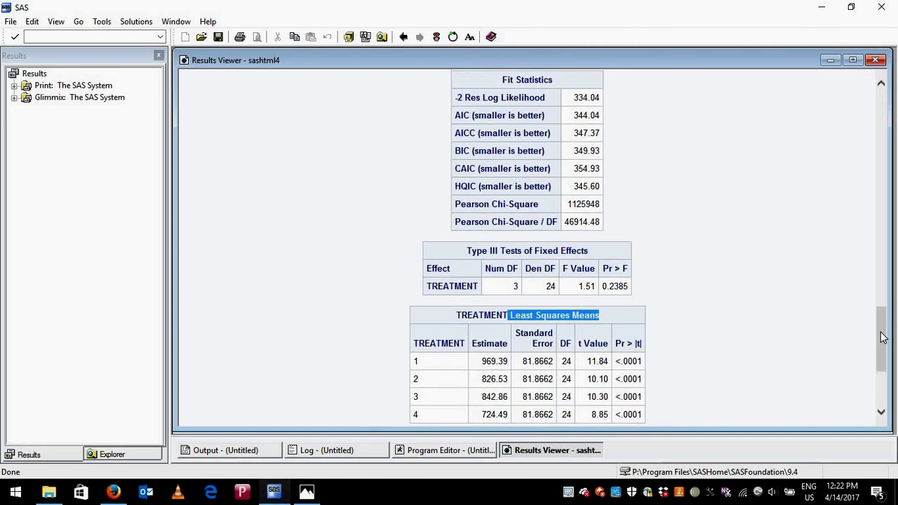
{"action": "mouse_move", "coordinate": [883, 337]}
{"action": "left_mouse_down"}
{"action": "mouse_move", "coordinate": [887, 225]}
{"action": "mouse_move", "coordinate": [887, 235]}
{"action": "left_mouse_up"}
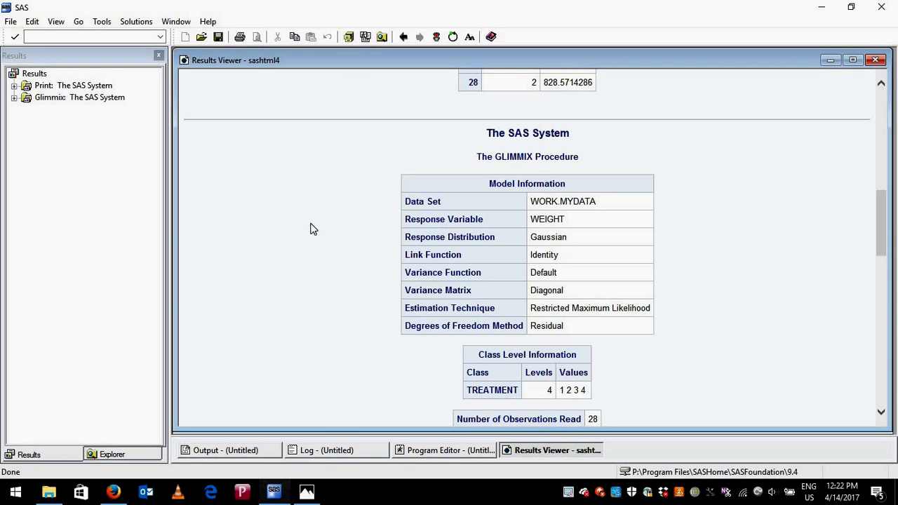
{"action": "left_click", "coordinate": [11, 22]}
{"action": "left_click", "coordinate": [28, 132]}
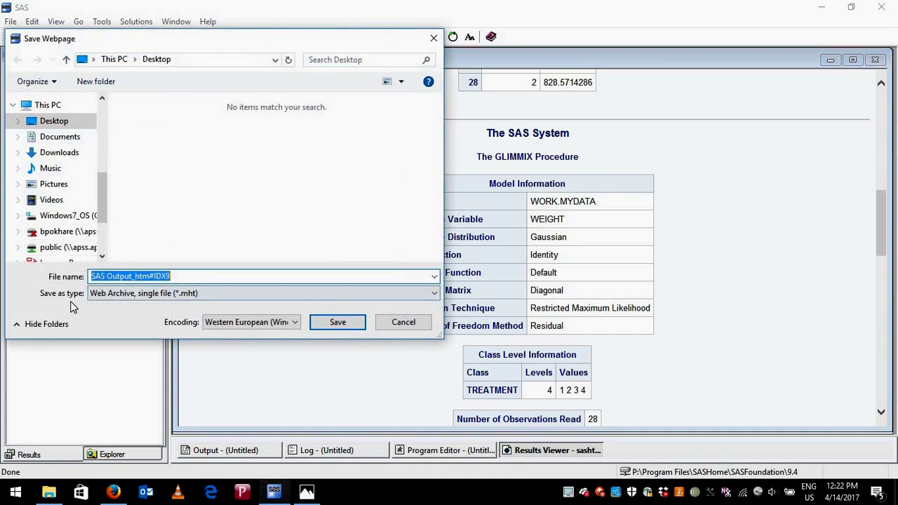
{"action": "left_click", "coordinate": [201, 294]}
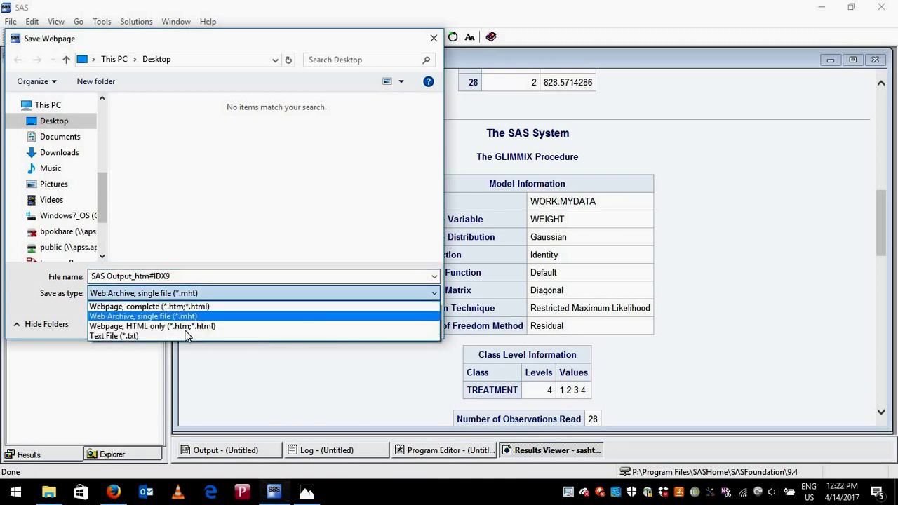
{"action": "left_click", "coordinate": [208, 244]}
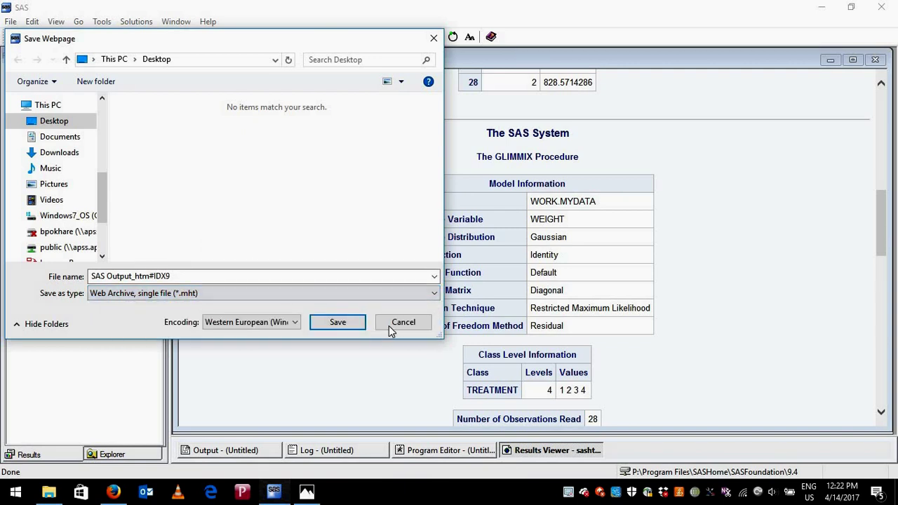
{"action": "left_click", "coordinate": [403, 322]}
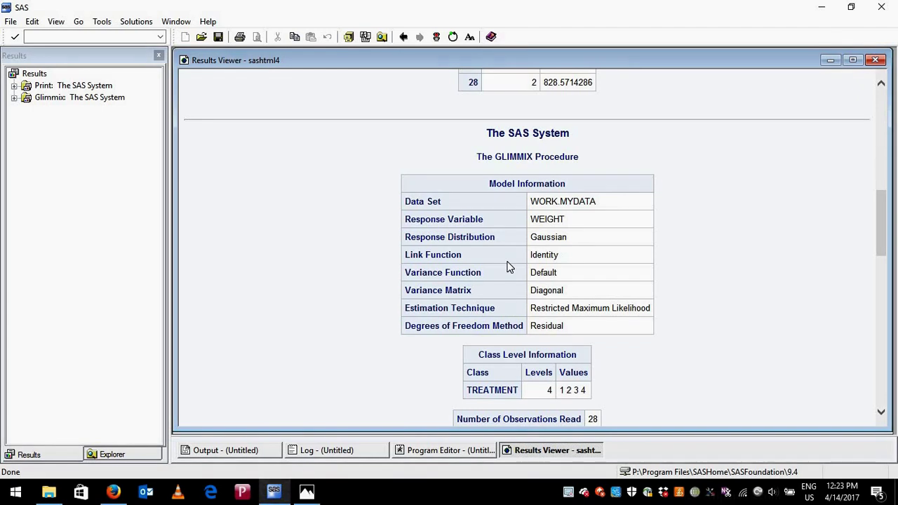
- Cut the ods rtf file statement from the bottom of the program
{"action": "left_click", "coordinate": [445, 453]}
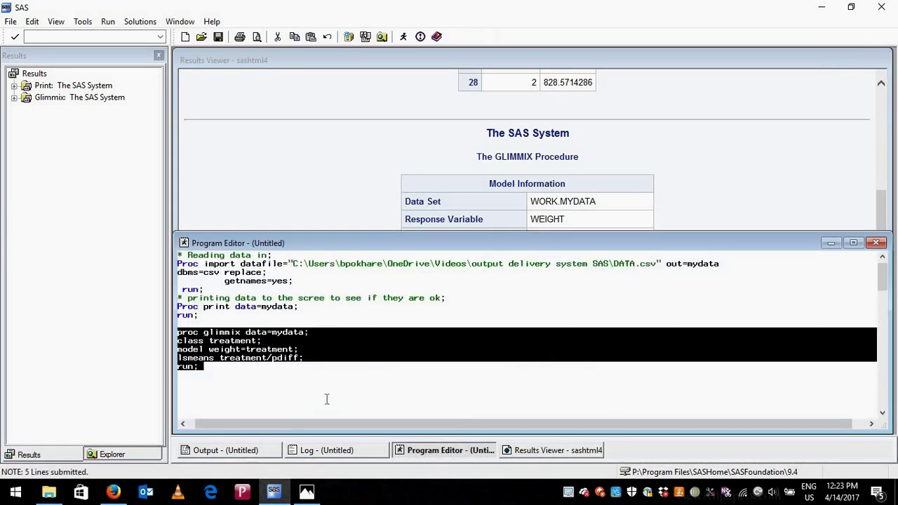
{"action": "left_click", "coordinate": [324, 400]}
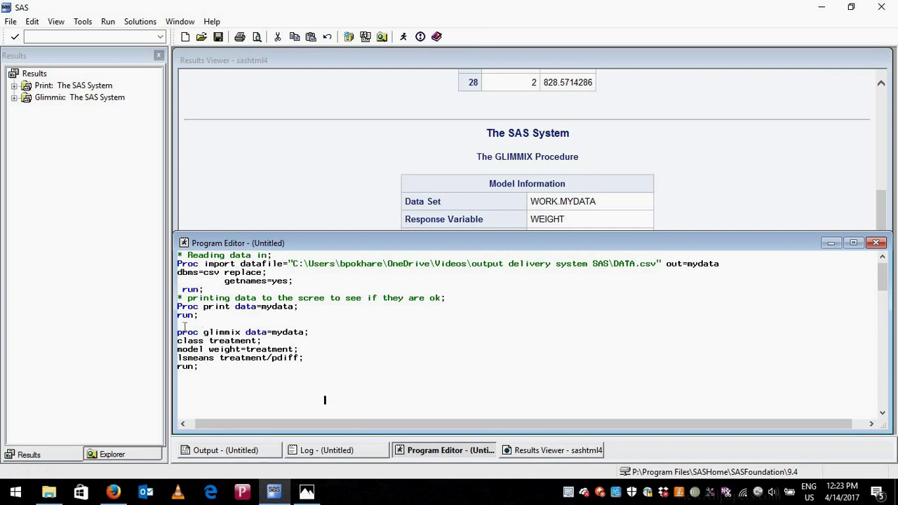
{"action": "key", "text": "Return"}
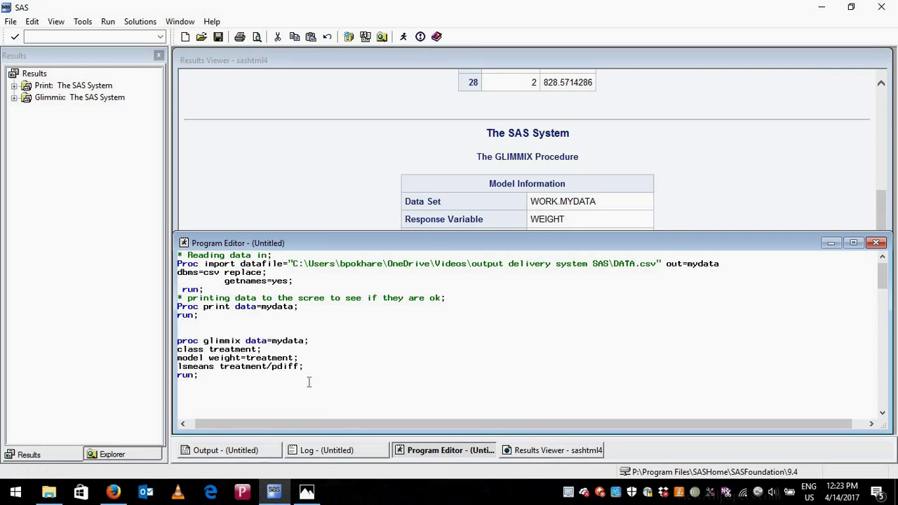
{"action": "scroll", "coordinate": [309, 381], "scroll_direction": "down", "scroll_amount": 1}
{"action": "scroll", "coordinate": [308, 381], "scroll_direction": "down", "scroll_amount": 5}
{"action": "scroll", "coordinate": [308, 381], "scroll_direction": "down", "scroll_amount": 2}
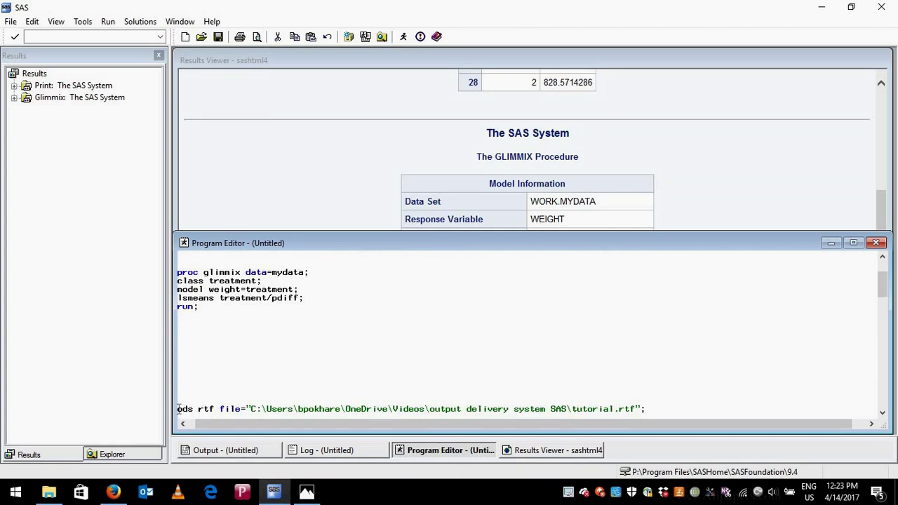
{"action": "left_click_drag", "start_coordinate": [178, 409], "coordinate": [671, 411]}
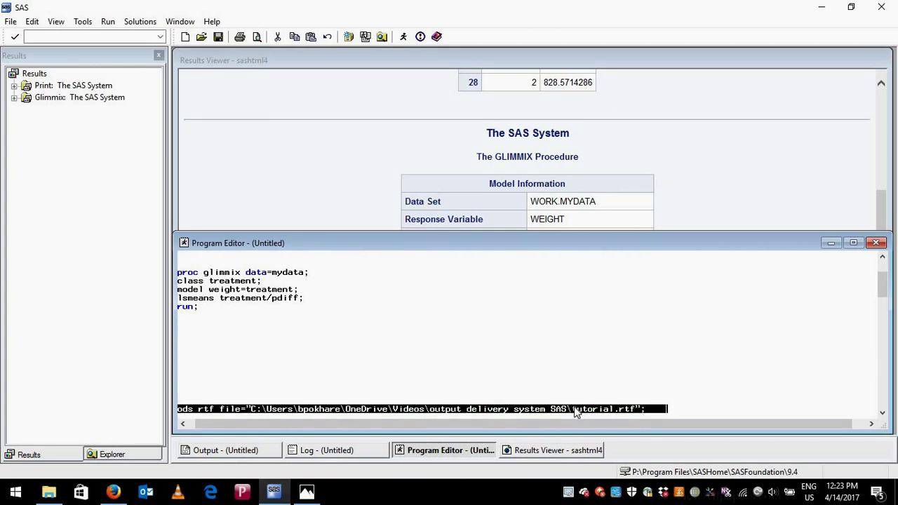
{"action": "right_click", "coordinate": [575, 411]}
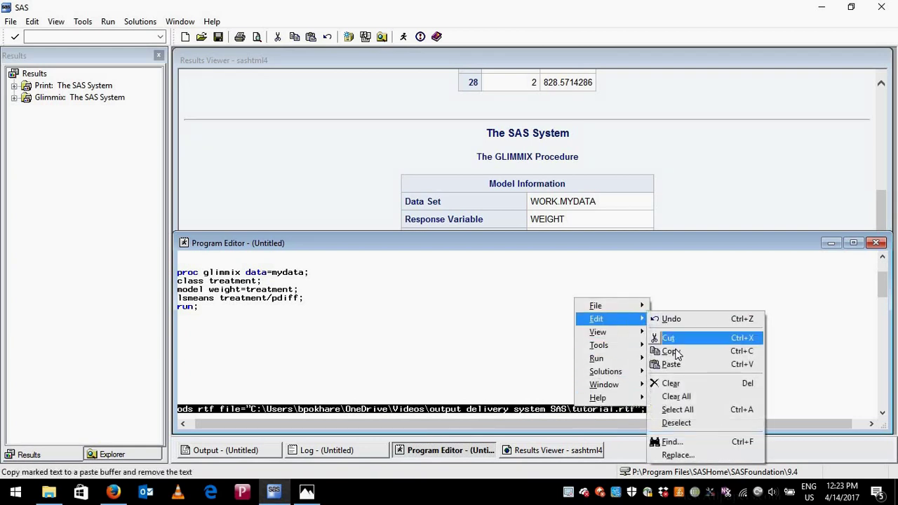
{"action": "mouse_move", "coordinate": [596, 318]}
{"action": "left_click", "coordinate": [670, 338]}
- Paste the ods rtf statement on a new line just above proc glimmix
{"action": "scroll", "coordinate": [363, 340], "scroll_direction": "up", "scroll_amount": 1}
{"action": "scroll", "coordinate": [364, 340], "scroll_direction": "up", "scroll_amount": 2}
{"action": "scroll", "coordinate": [363, 340], "scroll_direction": "up", "scroll_amount": 1}
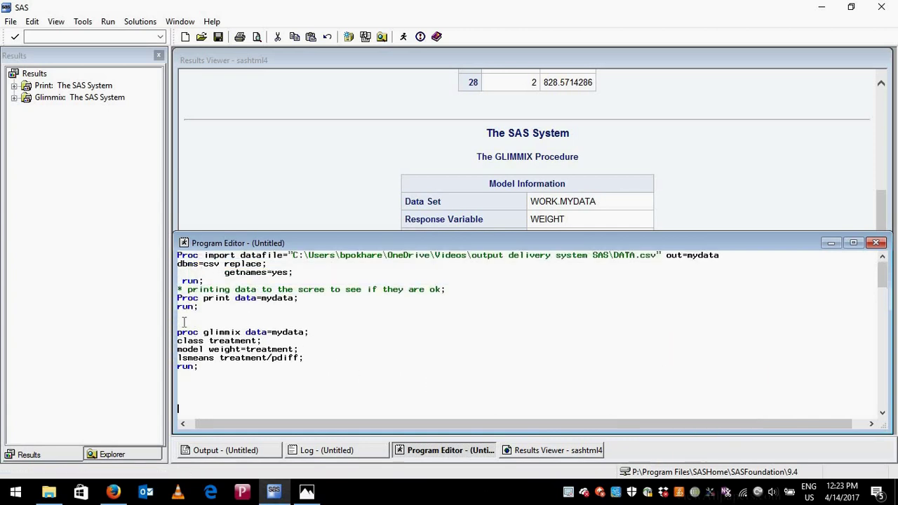
{"action": "key", "text": "Return"}
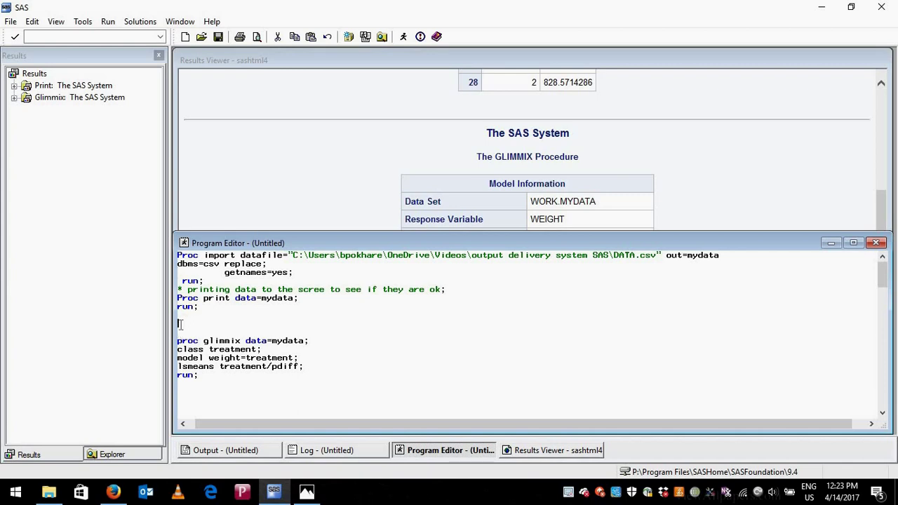
{"action": "right_click", "coordinate": [180, 330]}
{"action": "mouse_move", "coordinate": [202, 345]}
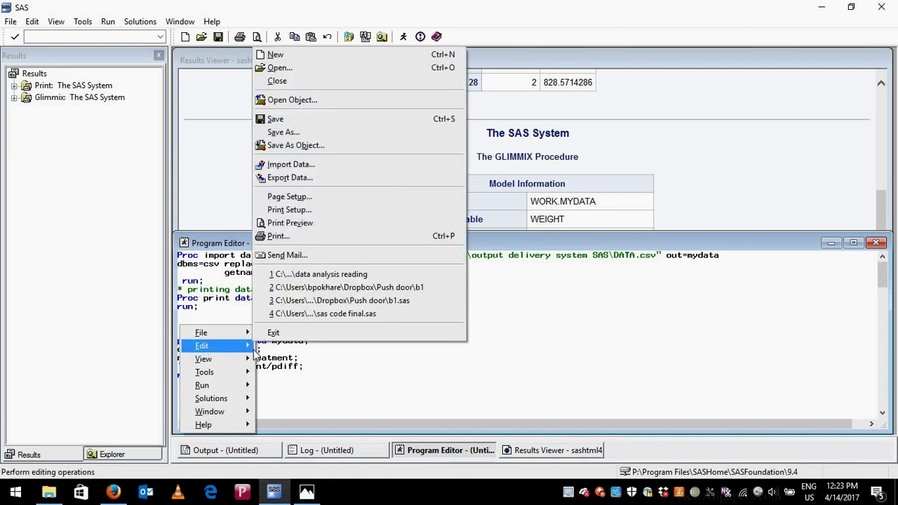
{"action": "left_click", "coordinate": [277, 391]}
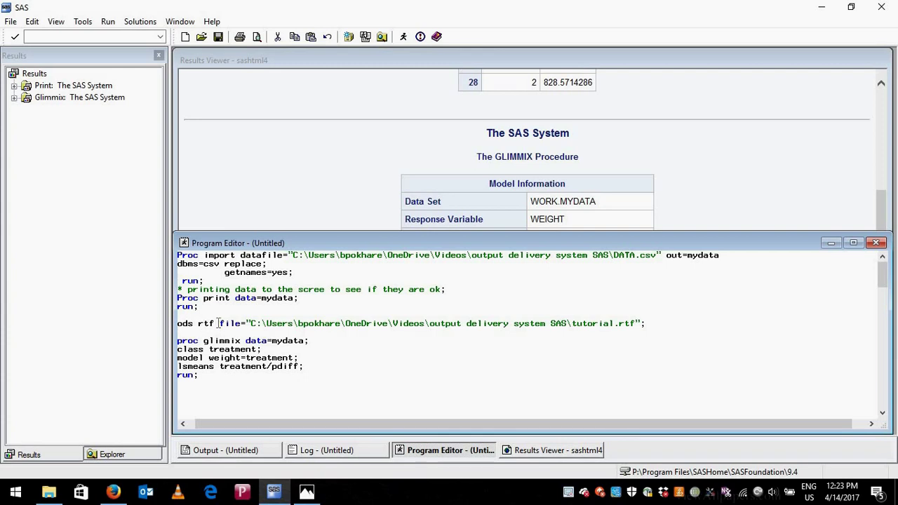
- Replace 'tutorial' with '1' in the ods rtf path so output goes to 1.rtf
{"action": "double_click", "coordinate": [230, 323]}
{"action": "left_click_drag", "start_coordinate": [290, 325], "coordinate": [642, 324]}
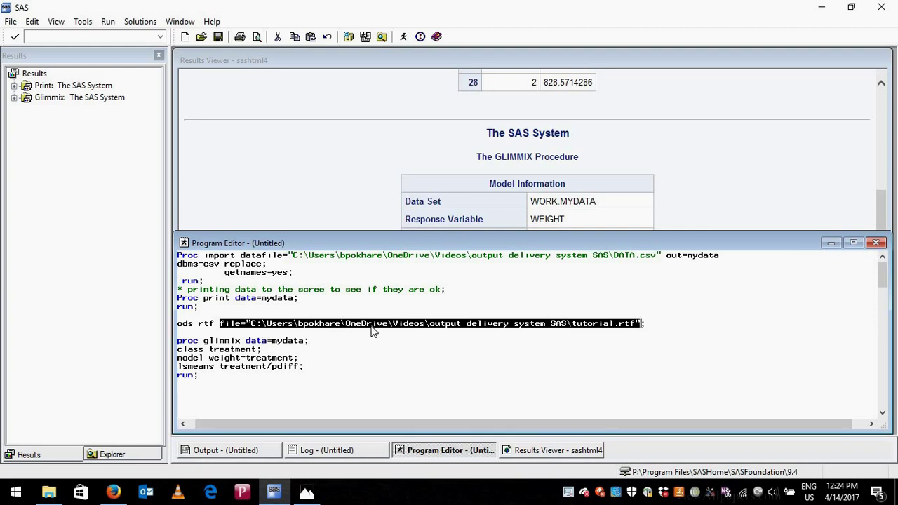
{"action": "left_click", "coordinate": [429, 327]}
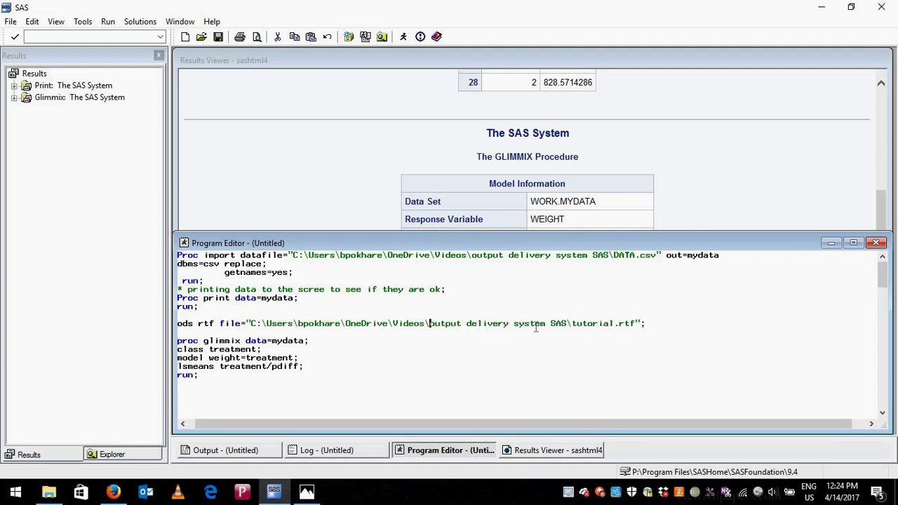
{"action": "left_click_drag", "start_coordinate": [536, 327], "coordinate": [614, 324]}
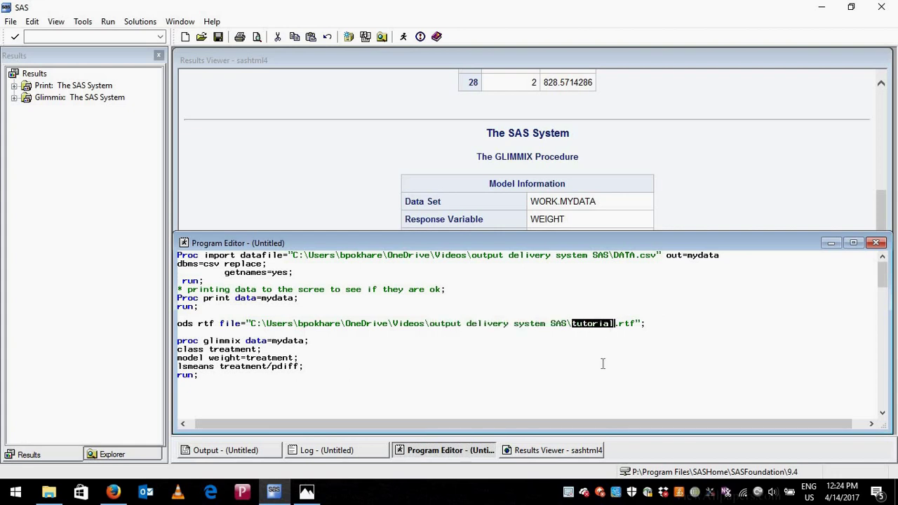
{"action": "key", "text": "Delete"}
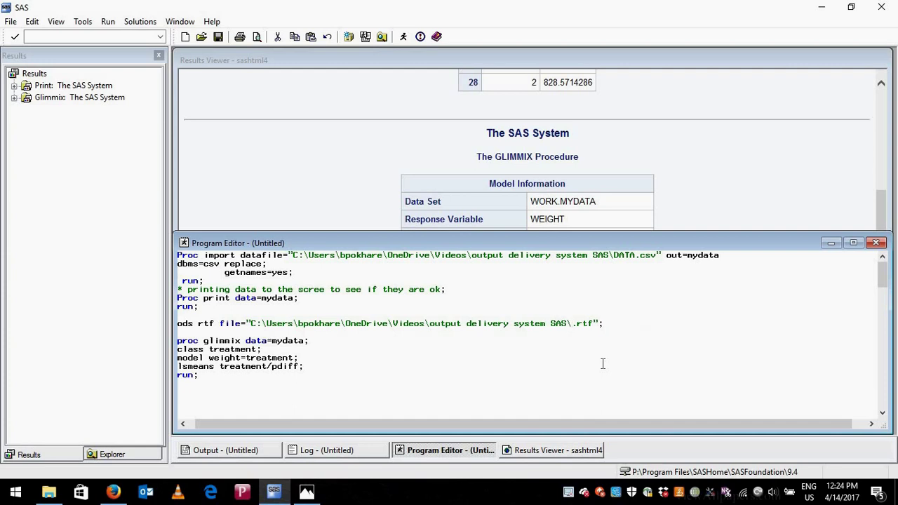
{"action": "type", "text": "1"}
{"action": "left_click_drag", "start_coordinate": [213, 376], "coordinate": [180, 343]}
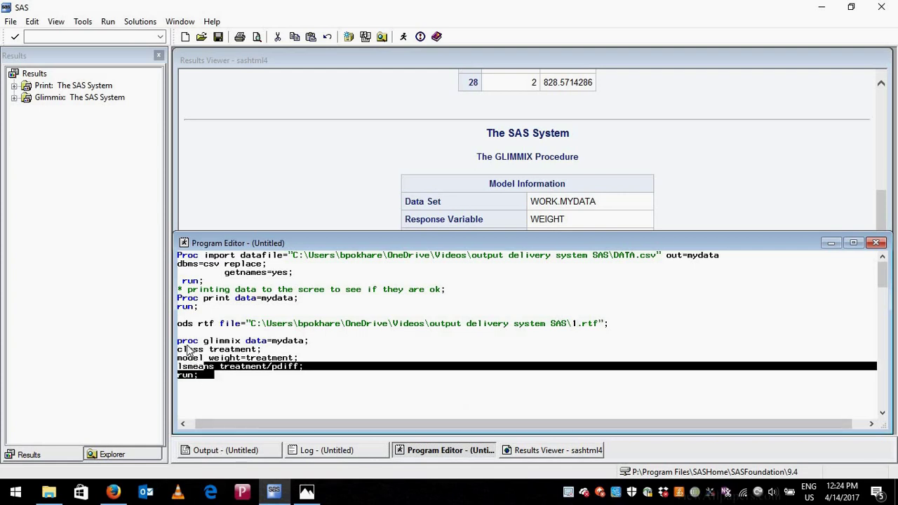
- Add the missing semicolon and submit the GLIMMIX step wrapped in ods rtf and ods rtf close
{"action": "left_click", "coordinate": [219, 383]}
{"action": "type", "text": "ods rtf close;"}
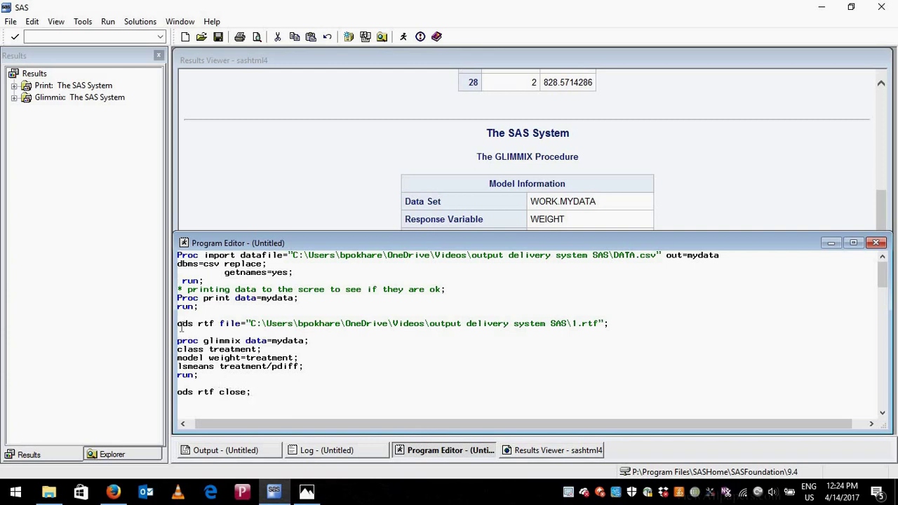
{"action": "left_click_drag", "start_coordinate": [177, 323], "coordinate": [242, 323]}
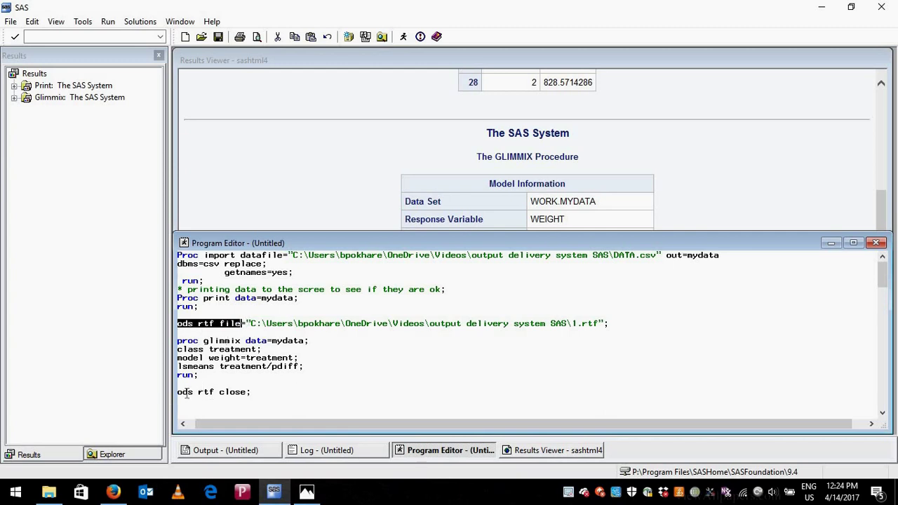
{"action": "left_click_drag", "start_coordinate": [178, 391], "coordinate": [224, 391]}
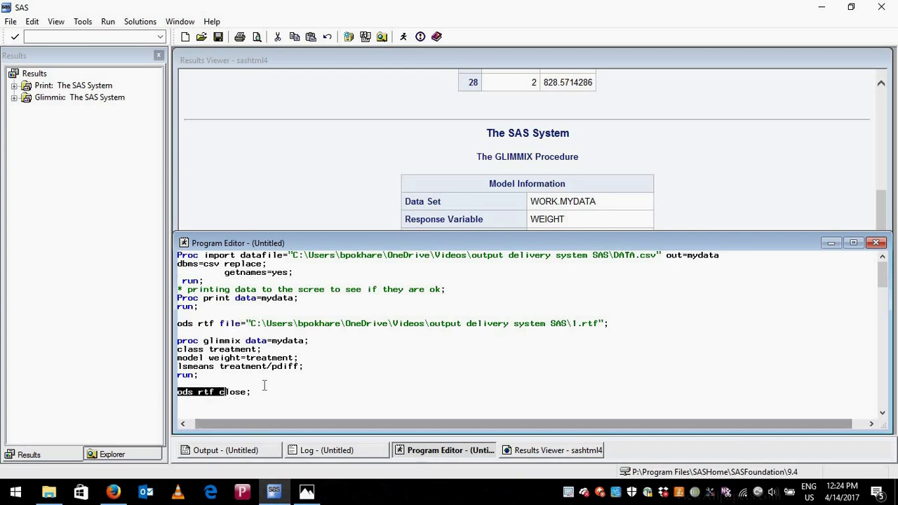
{"action": "left_click", "coordinate": [519, 449]}
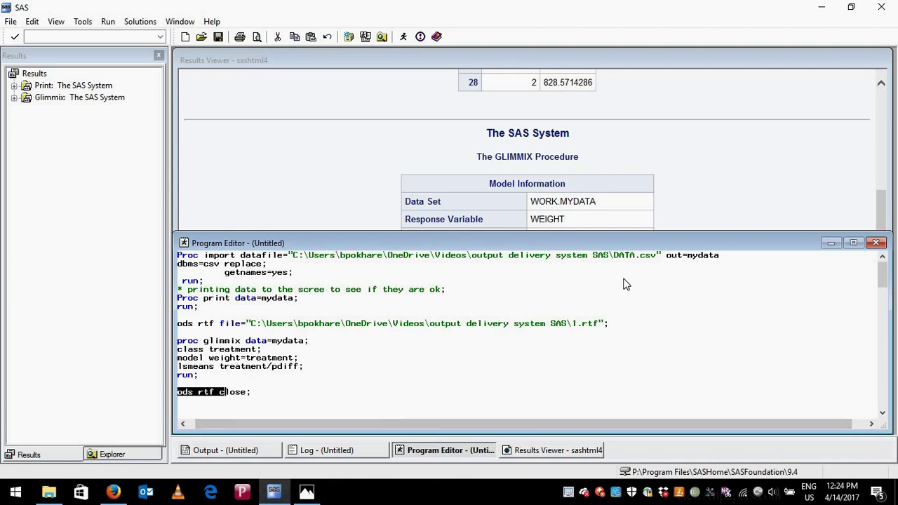
{"action": "left_click", "coordinate": [438, 450]}
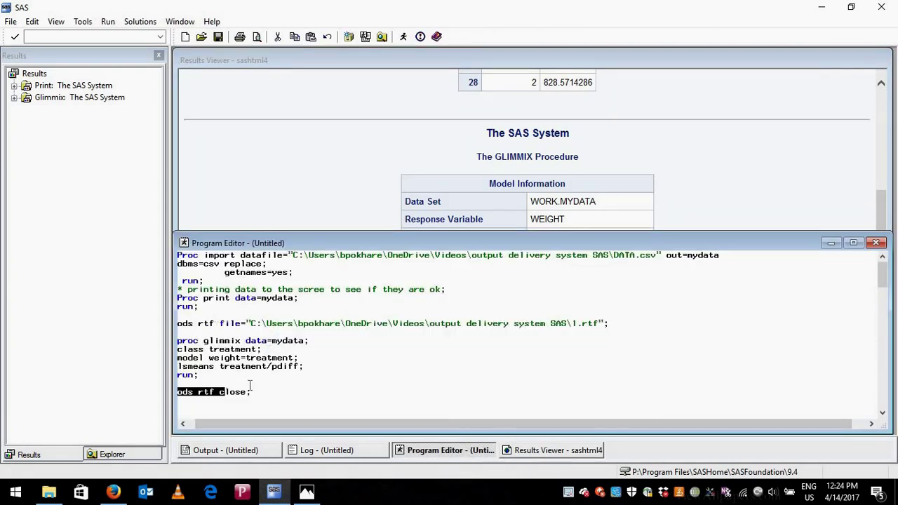
{"action": "left_click_drag", "start_coordinate": [250, 391], "coordinate": [172, 321]}
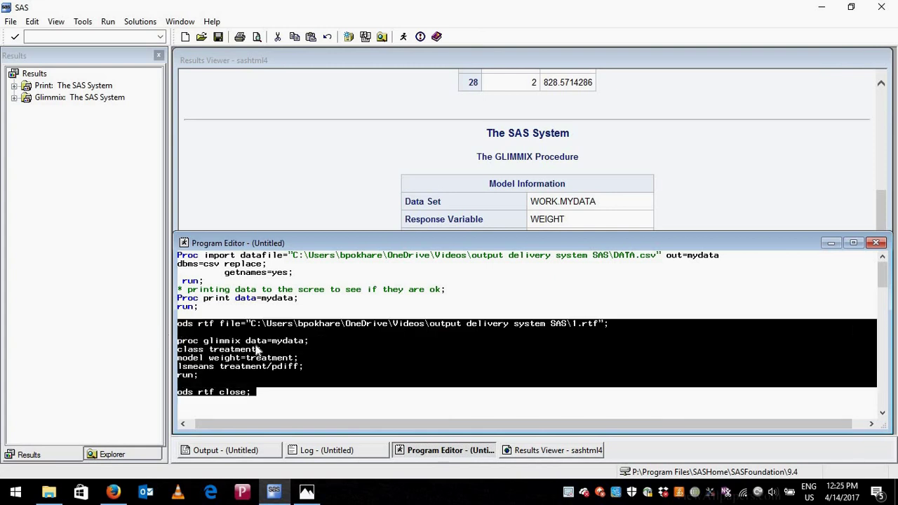
{"action": "type", "text": ";"}
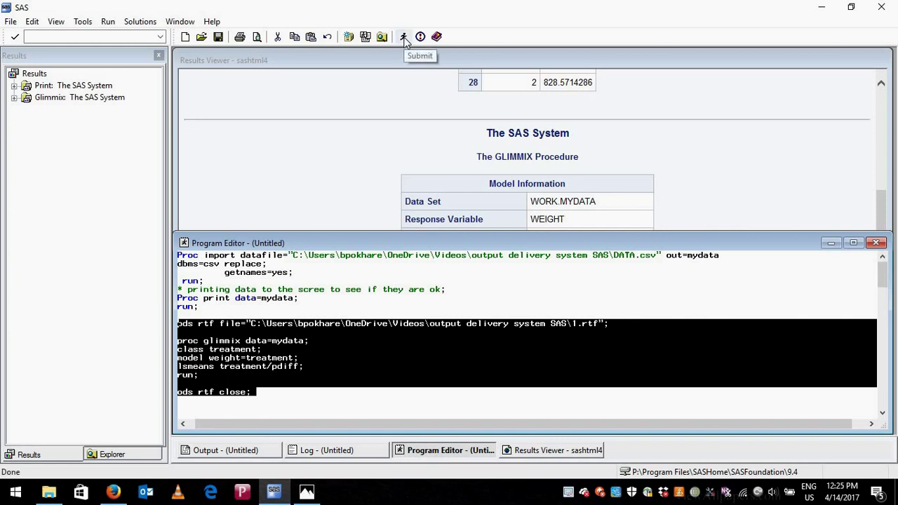
{"action": "left_click", "coordinate": [404, 38]}
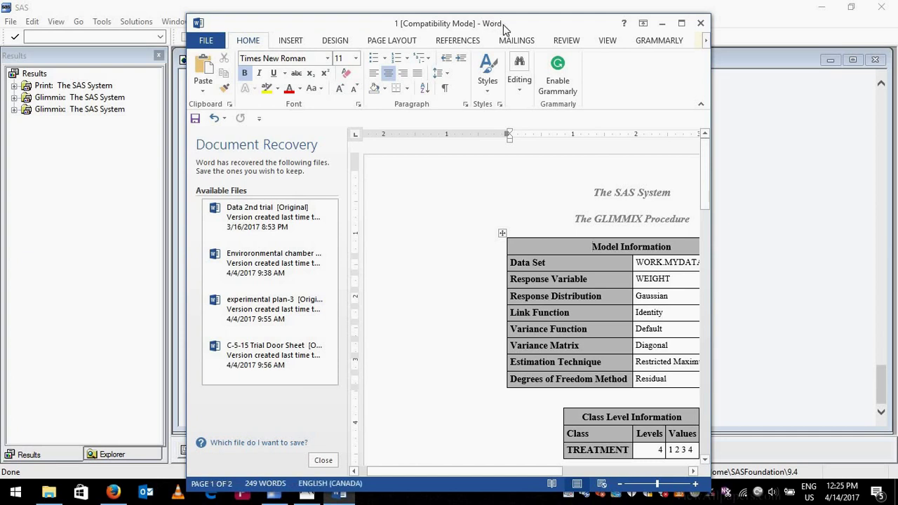
- Close Word's Document Recovery pane, keeping the recovered files, and compare with the SAS results
{"action": "left_click_drag", "start_coordinate": [469, 23], "coordinate": [309, 16]}
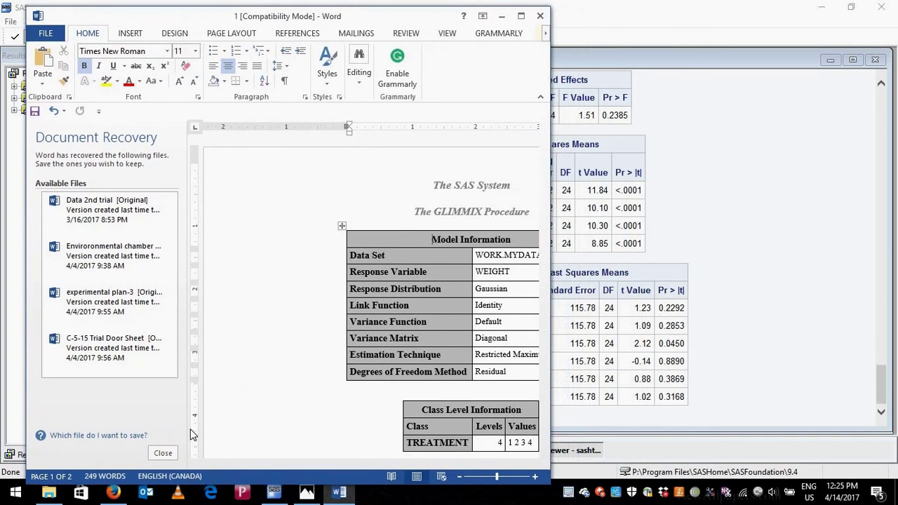
{"action": "left_click", "coordinate": [163, 452]}
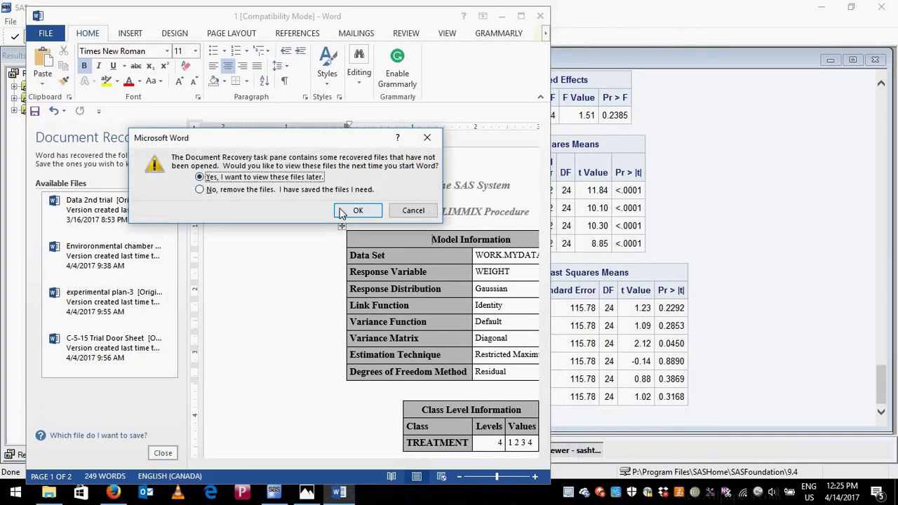
{"action": "left_click", "coordinate": [356, 211]}
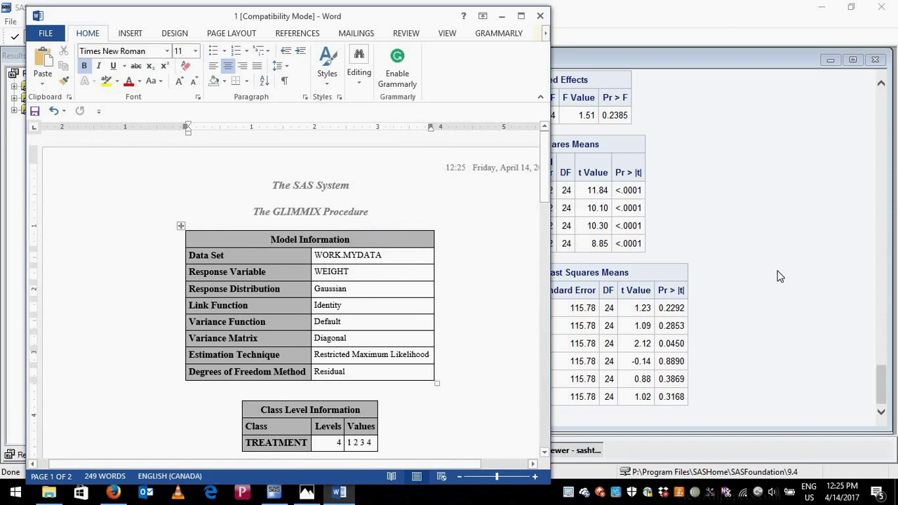
{"action": "left_click", "coordinate": [770, 310]}
{"action": "scroll", "coordinate": [701, 323], "scroll_direction": "up", "scroll_amount": 2}
{"action": "scroll", "coordinate": [702, 321], "scroll_direction": "up", "scroll_amount": 2}
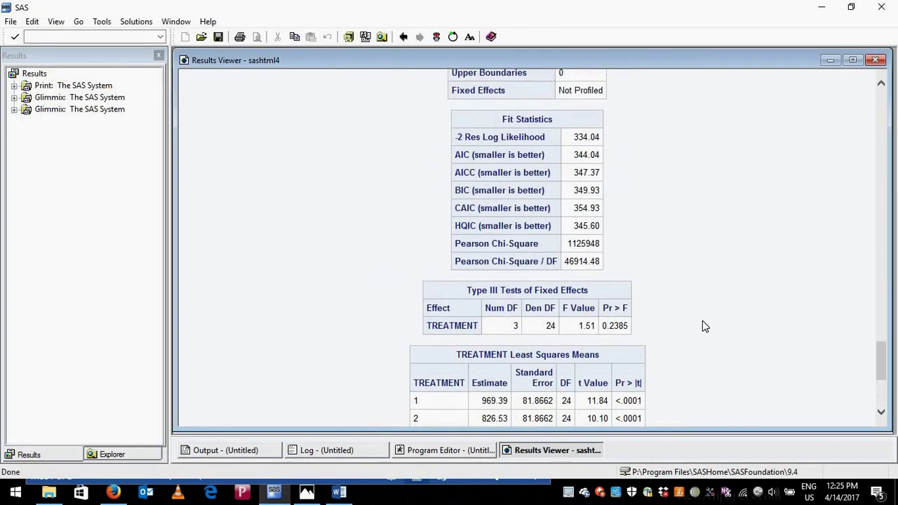
{"action": "scroll", "coordinate": [702, 320], "scroll_direction": "up", "scroll_amount": 3}
{"action": "scroll", "coordinate": [700, 324], "scroll_direction": "up", "scroll_amount": 3}
{"action": "scroll", "coordinate": [700, 324], "scroll_direction": "up", "scroll_amount": 3}
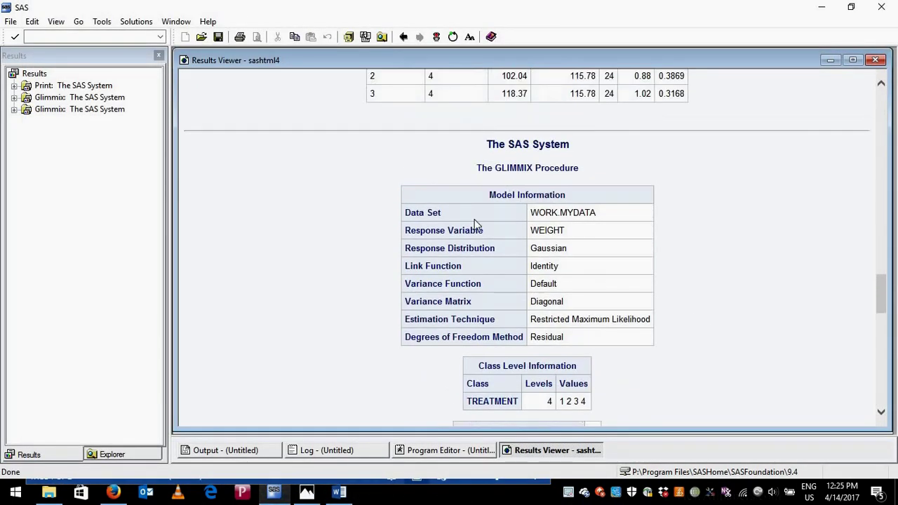
{"action": "left_click", "coordinate": [339, 492]}
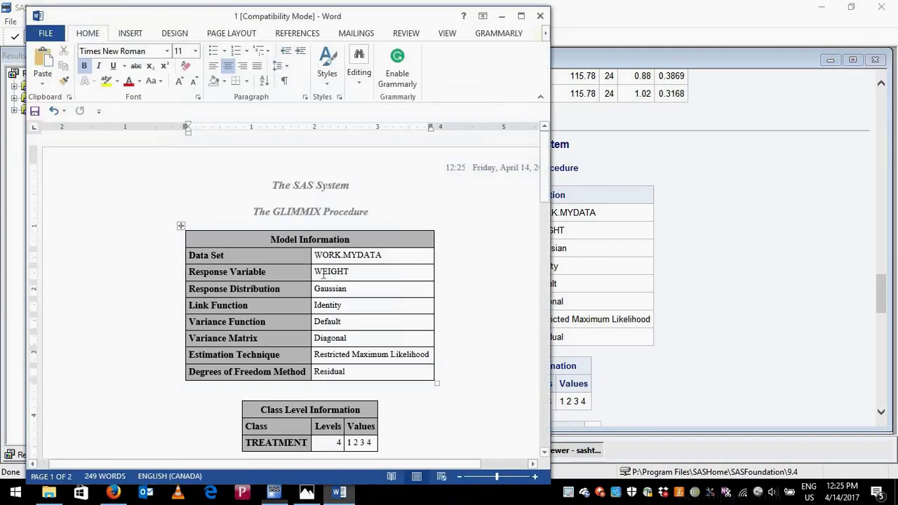
{"action": "left_click_drag", "start_coordinate": [323, 18], "coordinate": [293, 10]}
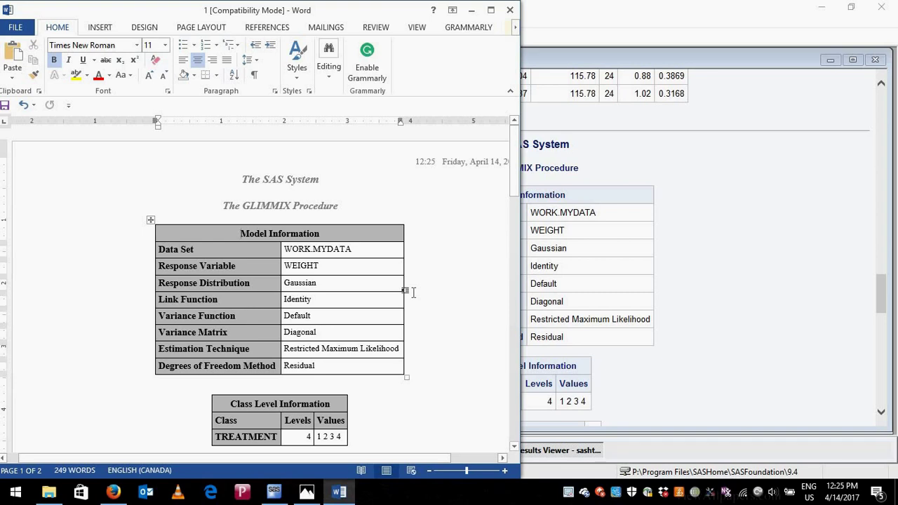
- Scroll through the 1.rtf GLIMMIX tables against the SAS results, then maximize Word
{"action": "scroll", "coordinate": [413, 292], "scroll_direction": "down", "scroll_amount": 2}
{"action": "scroll", "coordinate": [435, 343], "scroll_direction": "down", "scroll_amount": 2}
{"action": "scroll", "coordinate": [457, 397], "scroll_direction": "down", "scroll_amount": 2}
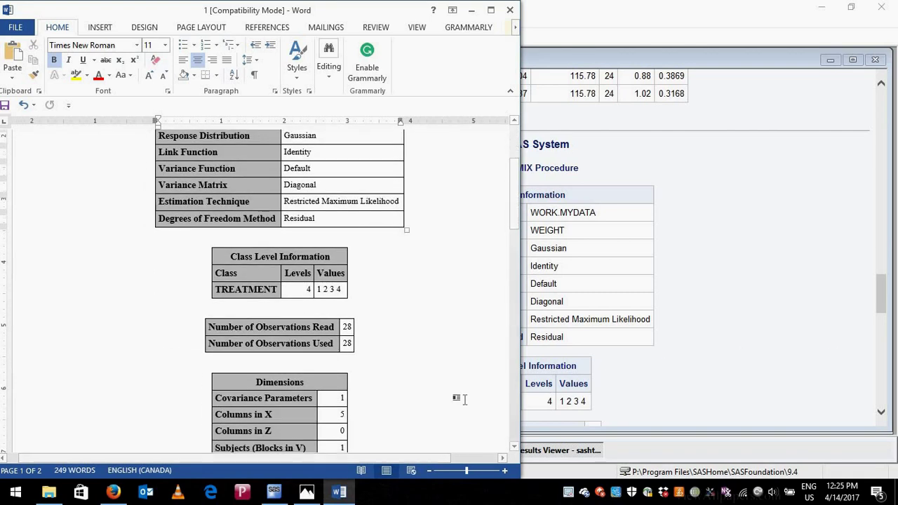
{"action": "scroll", "coordinate": [421, 372], "scroll_direction": "down", "scroll_amount": 4}
{"action": "scroll", "coordinate": [369, 367], "scroll_direction": "up", "scroll_amount": 1}
{"action": "scroll", "coordinate": [372, 368], "scroll_direction": "down", "scroll_amount": 3}
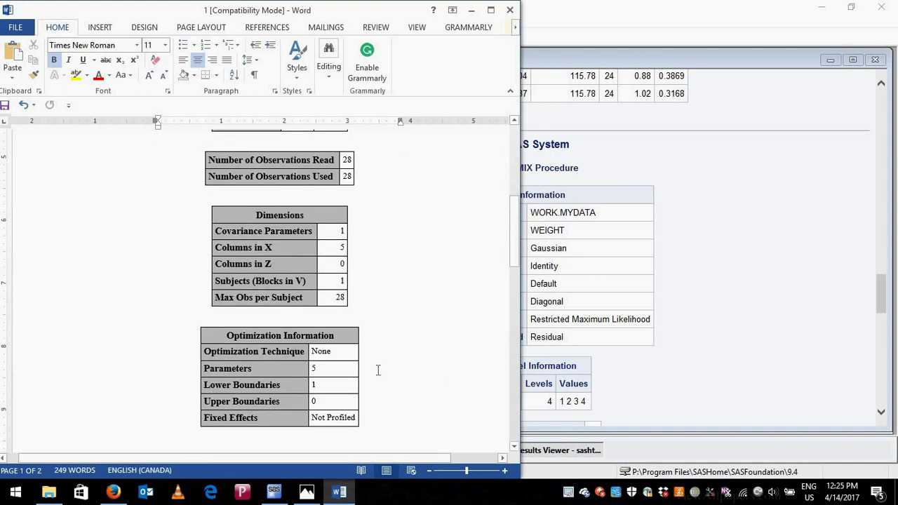
{"action": "scroll", "coordinate": [435, 372], "scroll_direction": "down", "scroll_amount": 2}
{"action": "scroll", "coordinate": [428, 392], "scroll_direction": "down", "scroll_amount": 3}
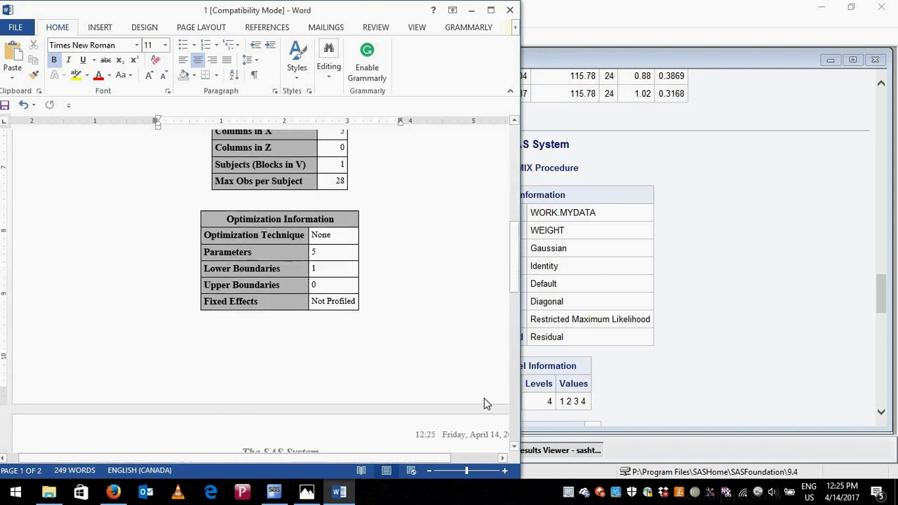
{"action": "left_click", "coordinate": [708, 355]}
{"action": "scroll", "coordinate": [707, 355], "scroll_direction": "down", "scroll_amount": 3}
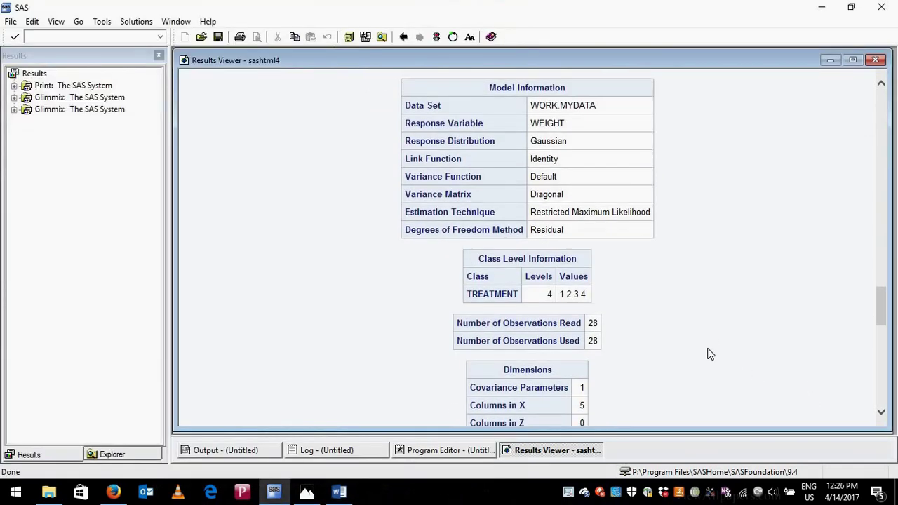
{"action": "scroll", "coordinate": [708, 355], "scroll_direction": "down", "scroll_amount": 3}
{"action": "scroll", "coordinate": [708, 355], "scroll_direction": "down", "scroll_amount": 3}
{"action": "left_click", "coordinate": [339, 491]}
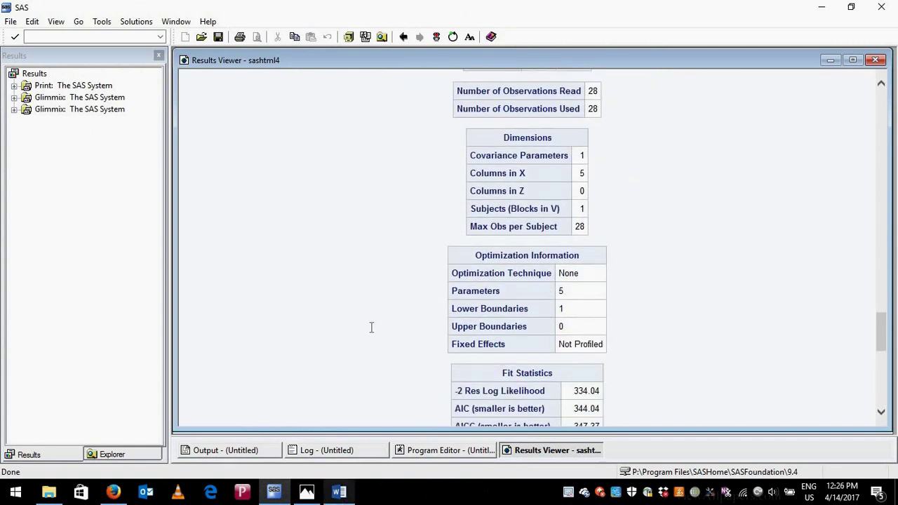
{"action": "left_click", "coordinate": [490, 10]}
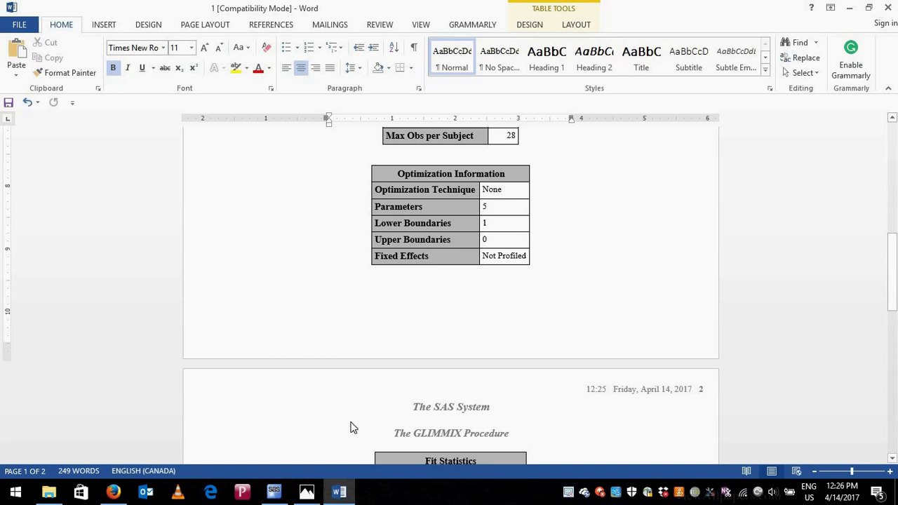
{"action": "left_click", "coordinate": [278, 493]}
{"action": "left_click", "coordinate": [421, 450]}
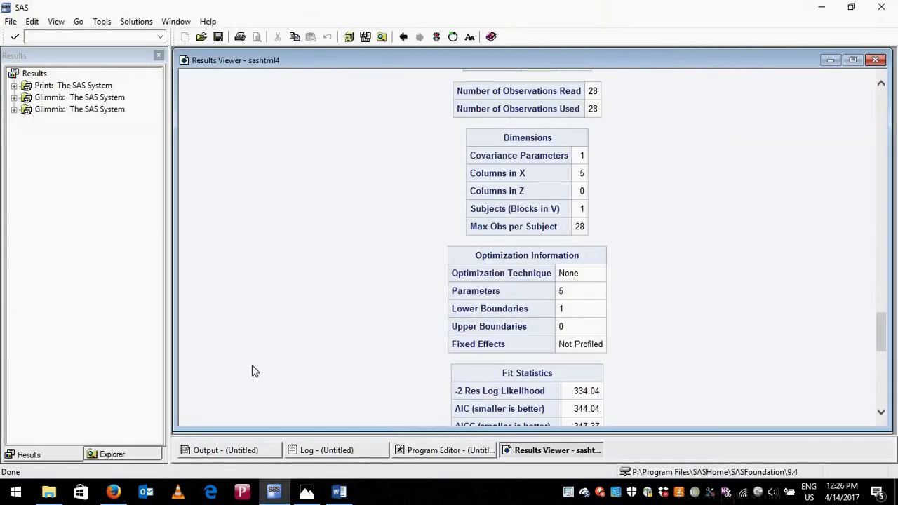
{"action": "left_click", "coordinate": [186, 323]}
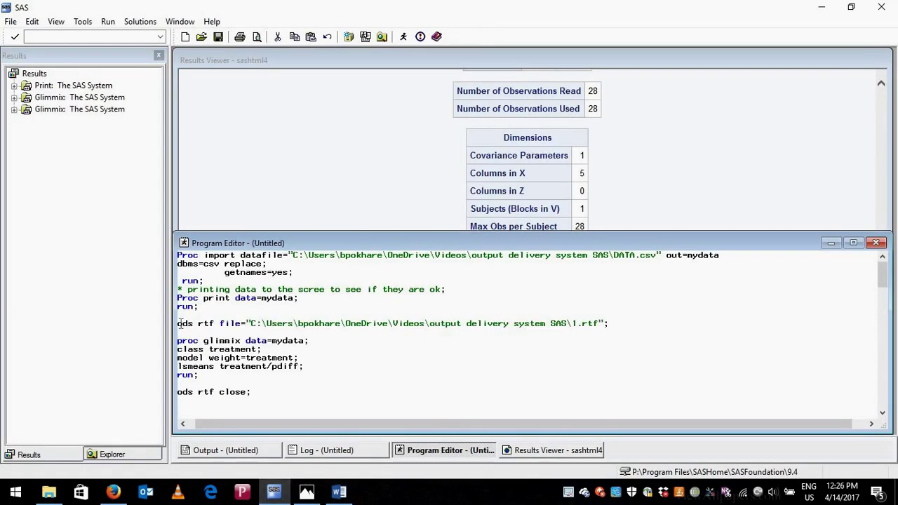
{"action": "key", "text": "shift+Right"}
{"action": "key", "text": "shift+Right"}
{"action": "key", "text": "shift+Right"}
{"action": "key", "text": "shift+Right"}
{"action": "key", "text": "shift+Right"}
{"action": "key", "text": "shift+Right"}
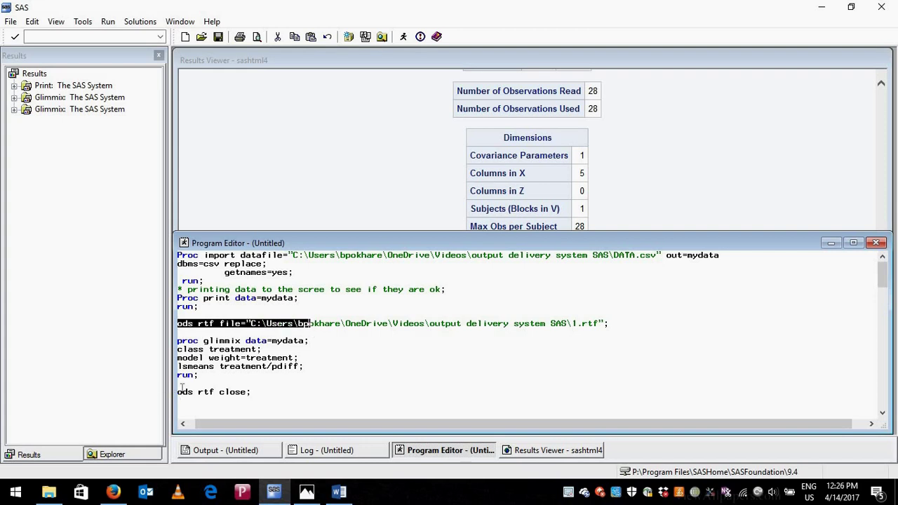
{"action": "key", "text": "Down"}
{"action": "key", "text": "Down"}
{"action": "key", "text": "Down"}
{"action": "key", "text": "Home"}
{"action": "key", "text": "shift+Right"}
{"action": "key", "text": "shift+Right"}
{"action": "key", "text": "shift+Right"}
{"action": "key", "text": "shift+Right"}
{"action": "key", "text": "shift+Right"}
{"action": "key", "text": "shift+Right"}
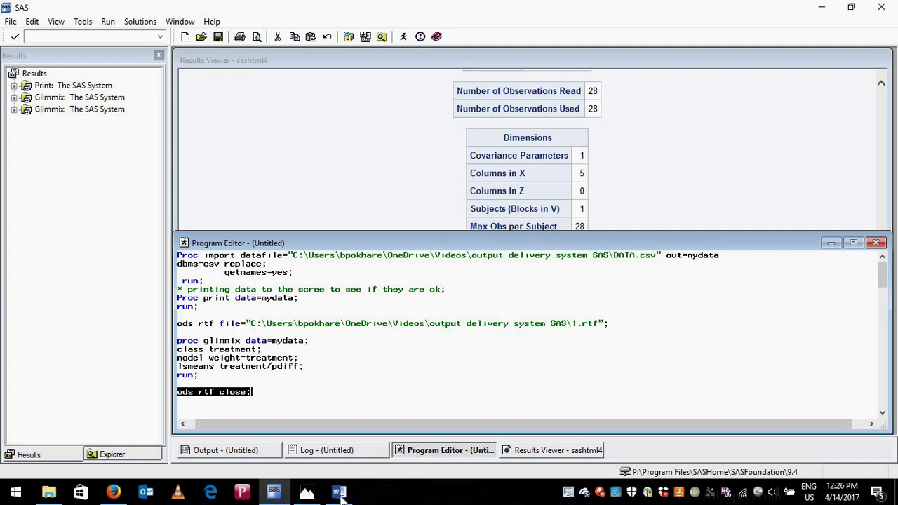
{"action": "left_click", "coordinate": [339, 493]}
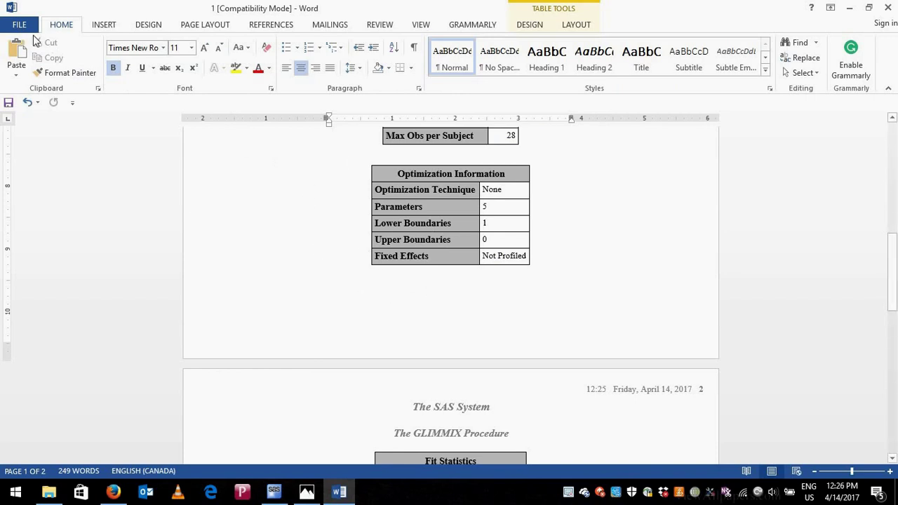
- Save As a Word Document named '2' in the output delivery system SAS folder
{"action": "left_click", "coordinate": [20, 25]}
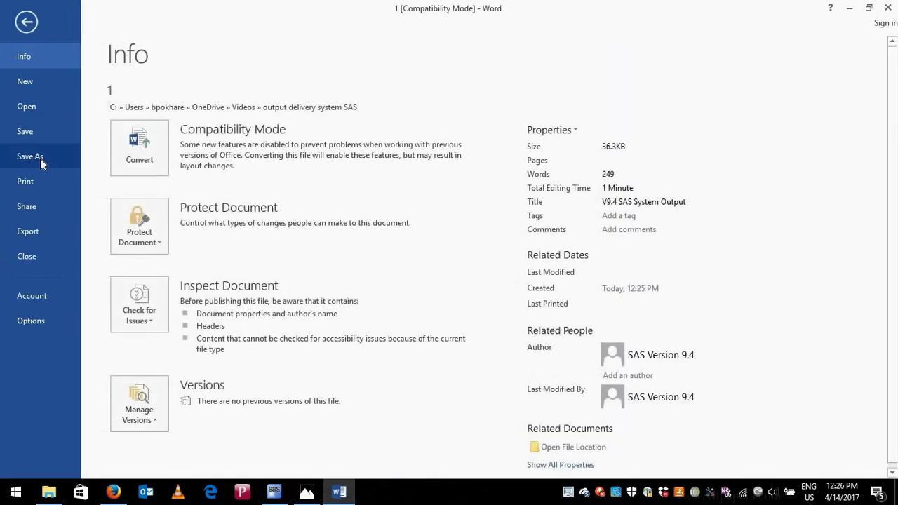
{"action": "left_click", "coordinate": [25, 22]}
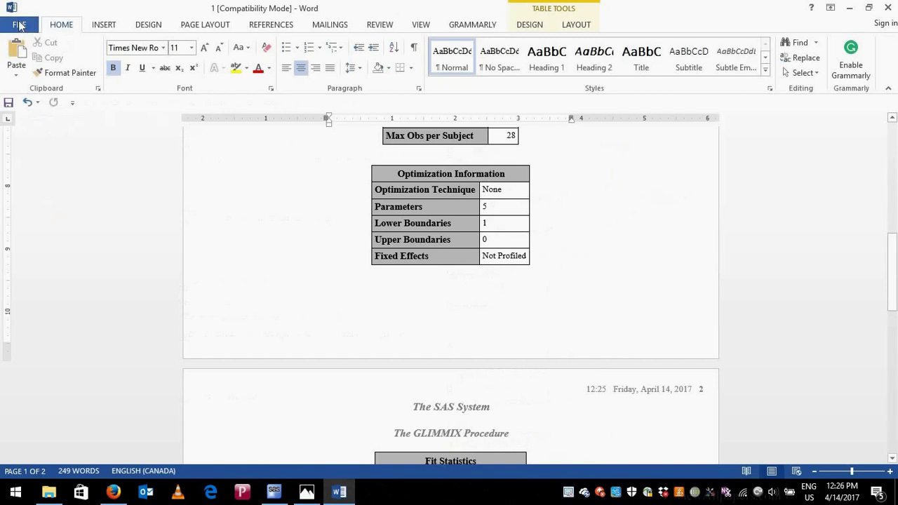
{"action": "left_click", "coordinate": [18, 27]}
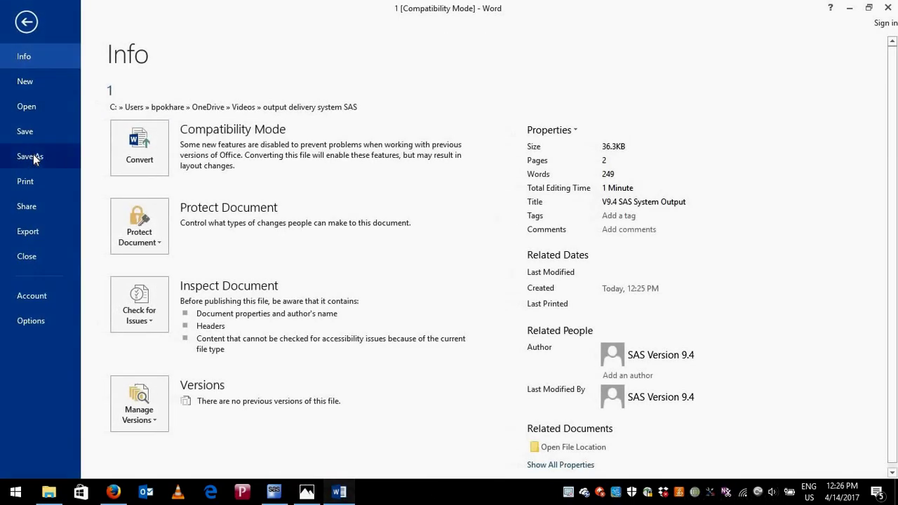
{"action": "left_click", "coordinate": [33, 155]}
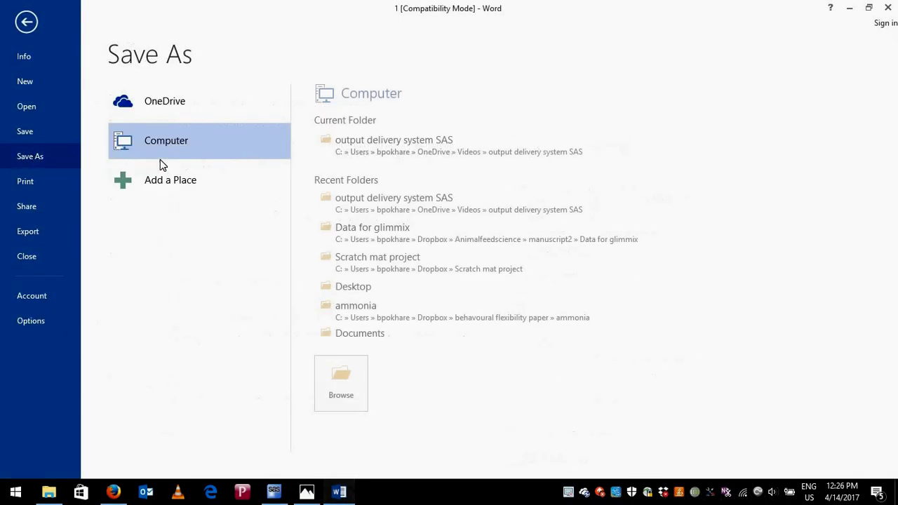
{"action": "left_click", "coordinate": [375, 146]}
{"action": "type", "text": "2"}
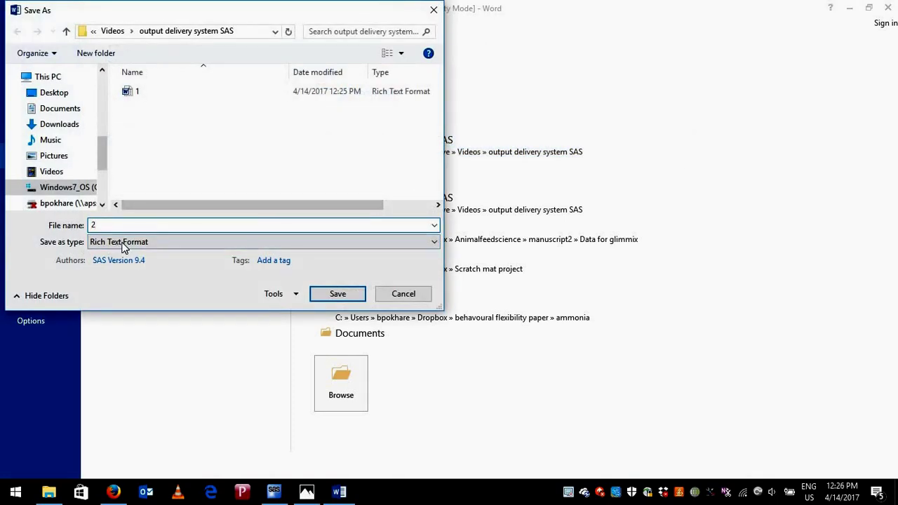
{"action": "left_click", "coordinate": [122, 243]}
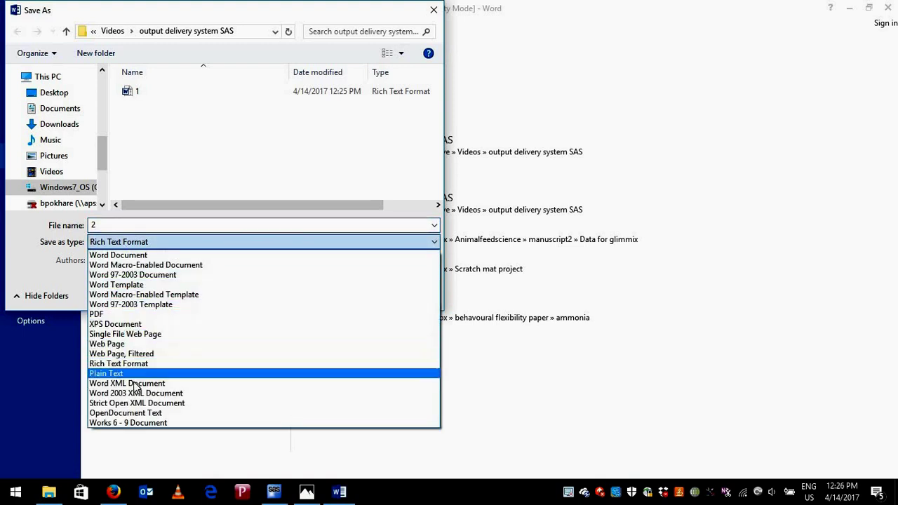
{"action": "left_click", "coordinate": [137, 255]}
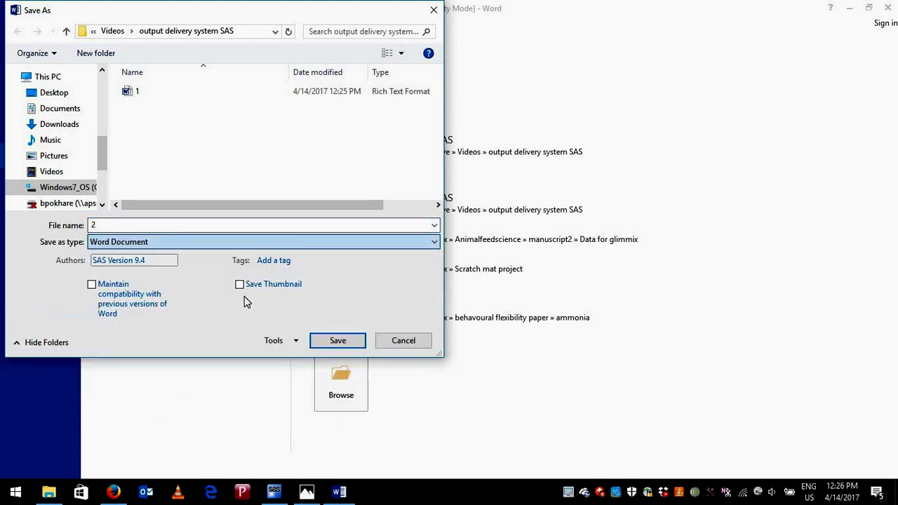
{"action": "left_click", "coordinate": [338, 341]}
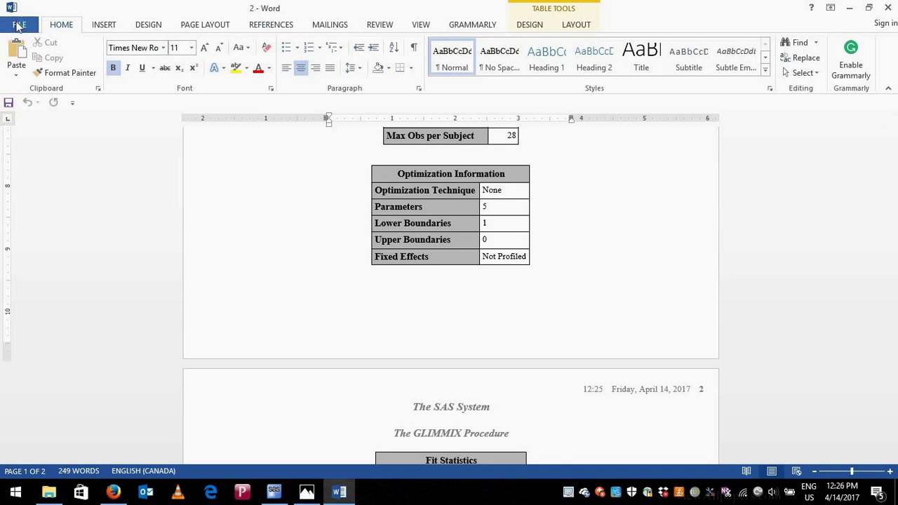
- Save another copy in PDF format named '3' in the same folder
{"action": "left_click", "coordinate": [19, 27]}
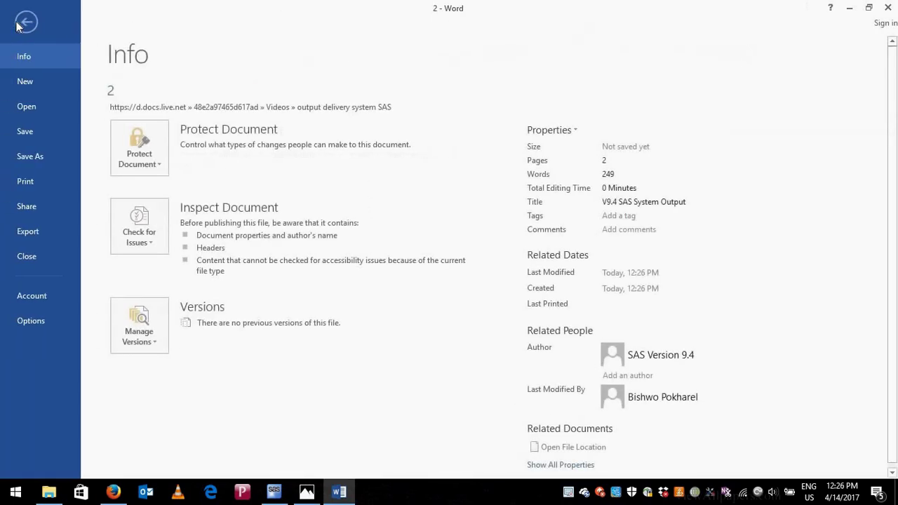
{"action": "left_click", "coordinate": [19, 26]}
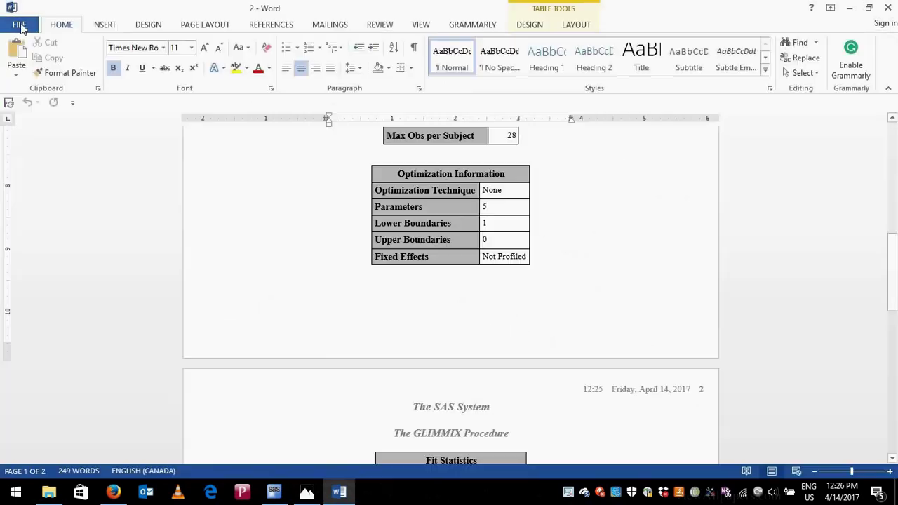
{"action": "left_click", "coordinate": [20, 27]}
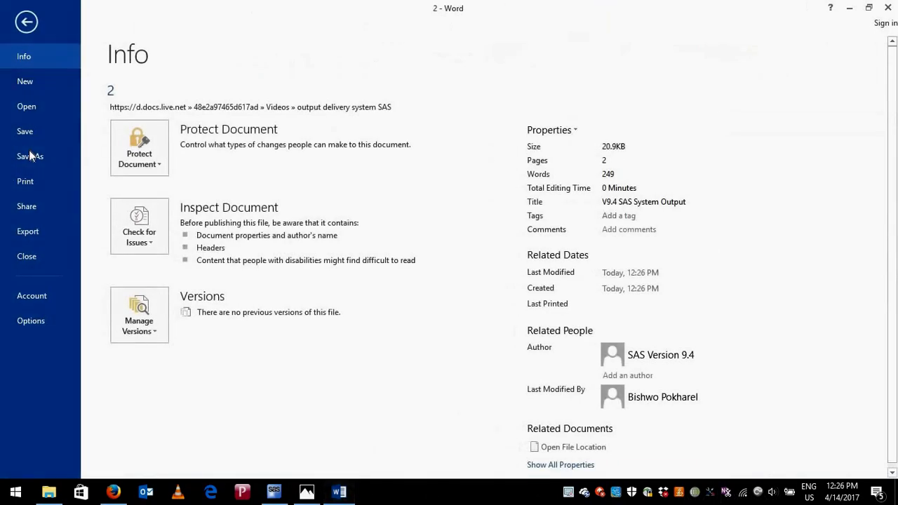
{"action": "left_click", "coordinate": [28, 155]}
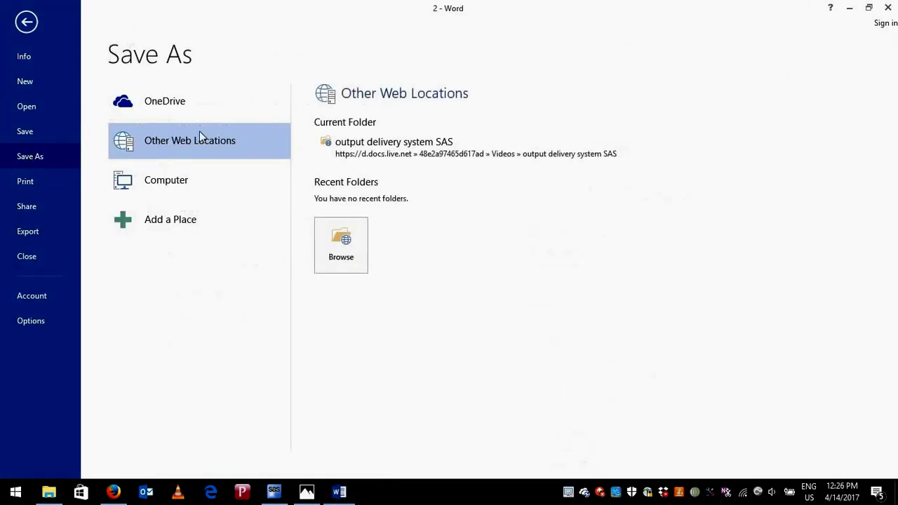
{"action": "left_click", "coordinate": [393, 153]}
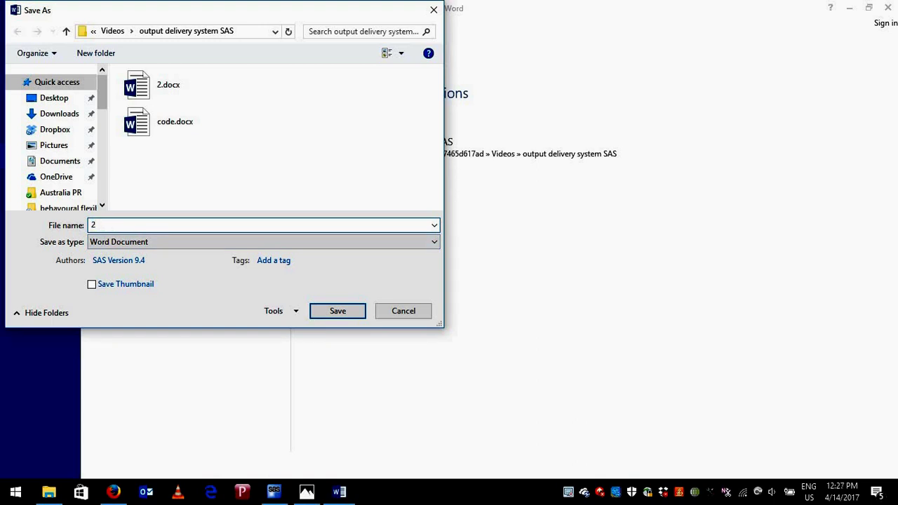
{"action": "left_click", "coordinate": [149, 242]}
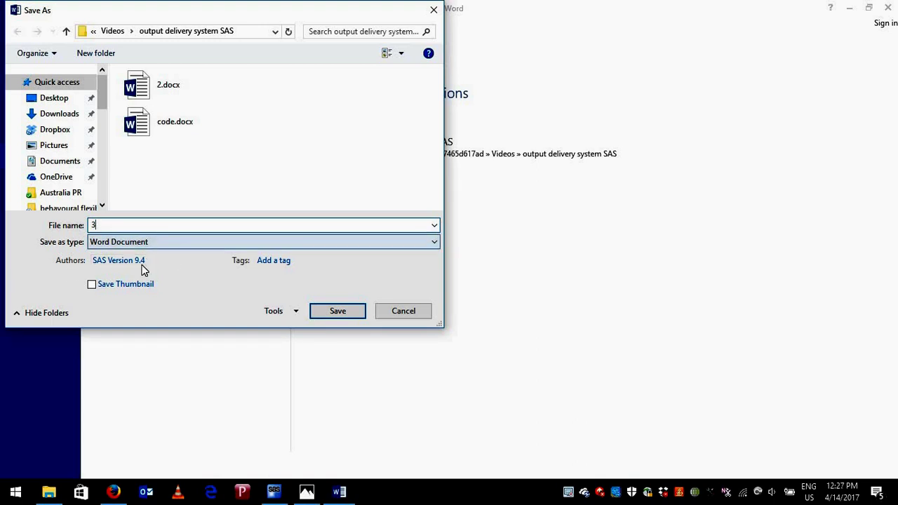
{"action": "left_click", "coordinate": [164, 313]}
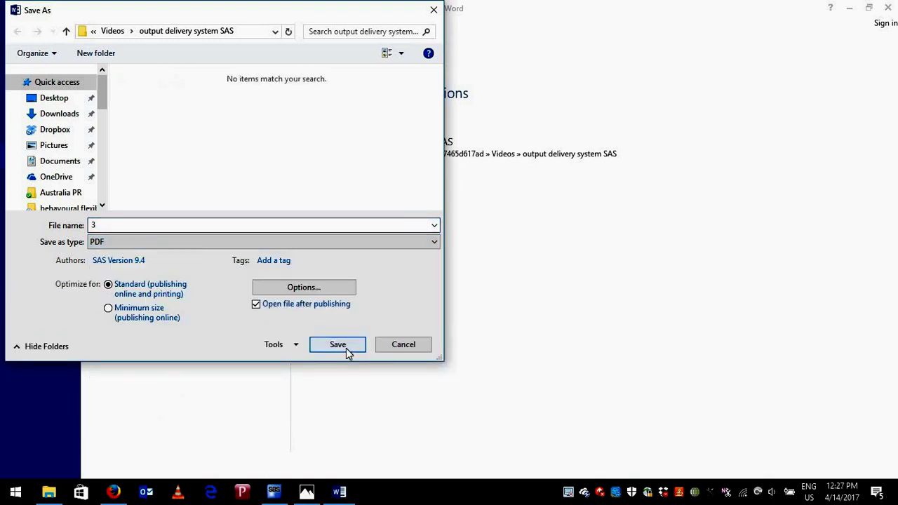
{"action": "left_click", "coordinate": [346, 348]}
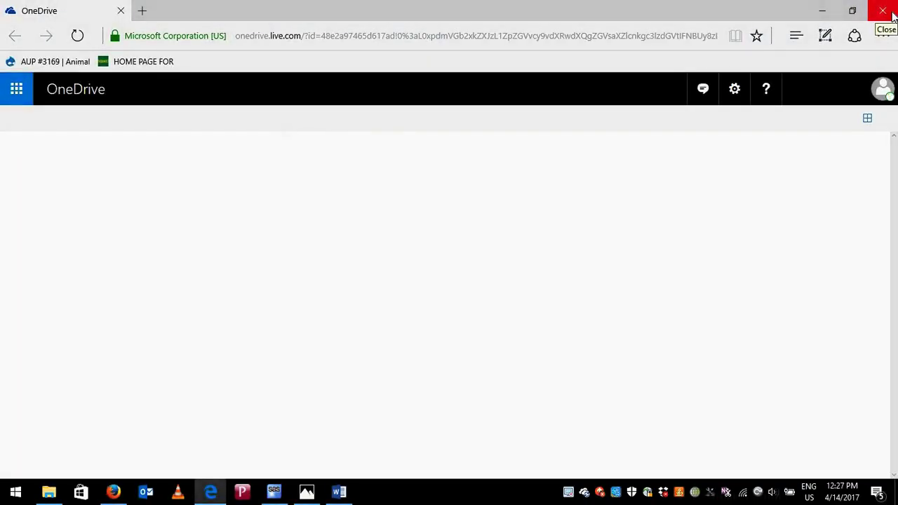
- Close the OneDrive browser and browse files 1 (RTF), 2 (Word) and 3 (PDF) in File Explorer
{"action": "left_click", "coordinate": [893, 16]}
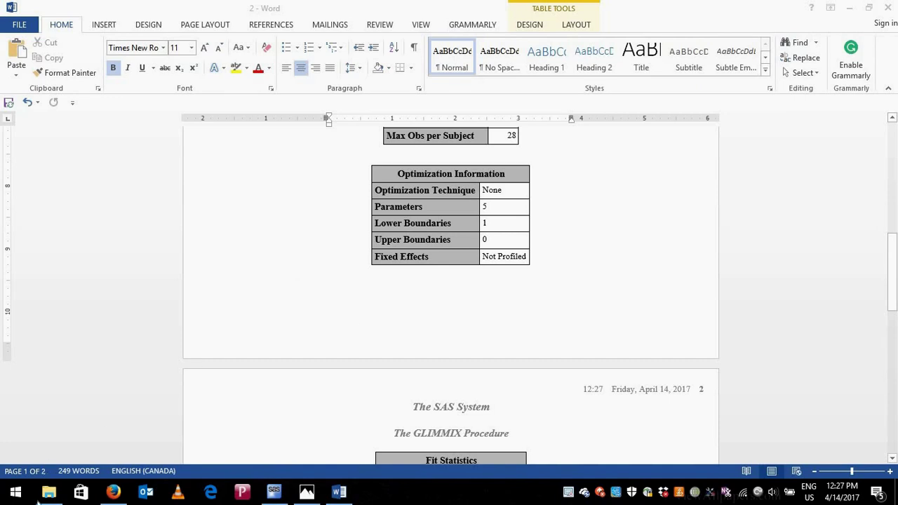
{"action": "left_click", "coordinate": [49, 491]}
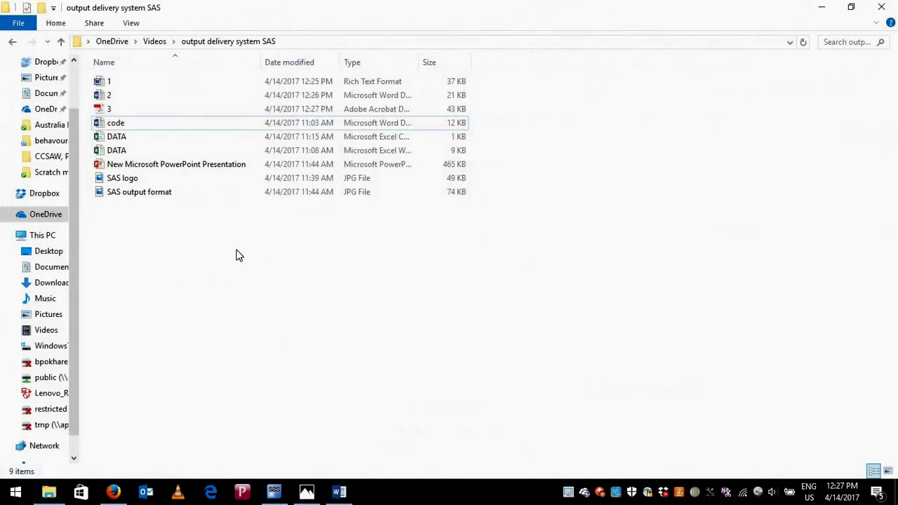
{"action": "left_click", "coordinate": [204, 84]}
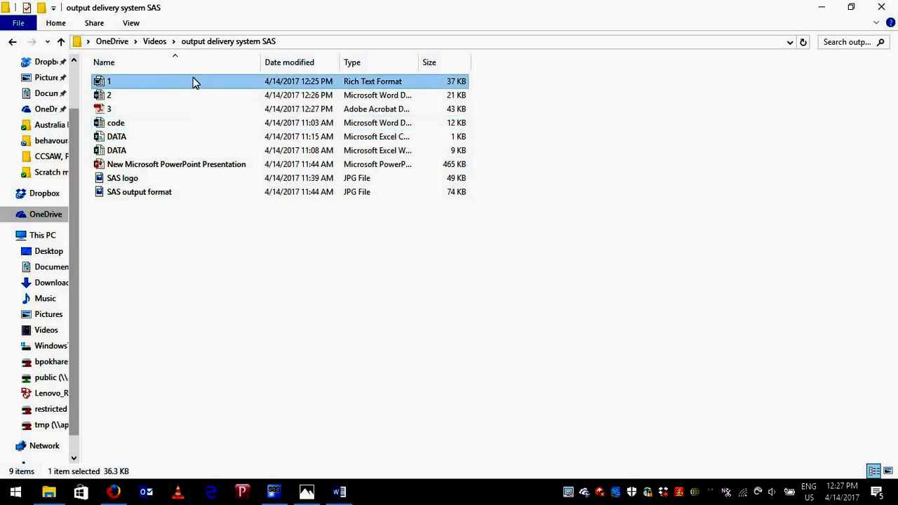
{"action": "left_click", "coordinate": [175, 97]}
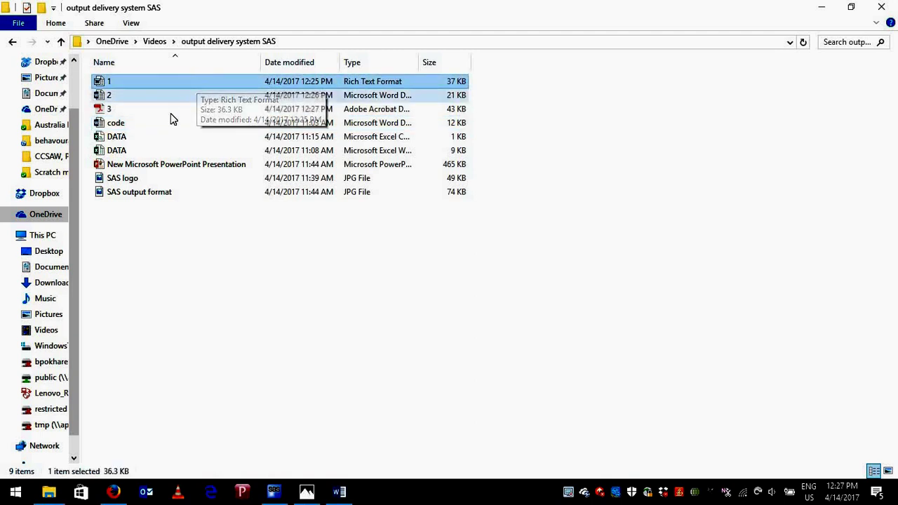
{"action": "key", "text": "Down"}
{"action": "left_click", "coordinate": [349, 82]}
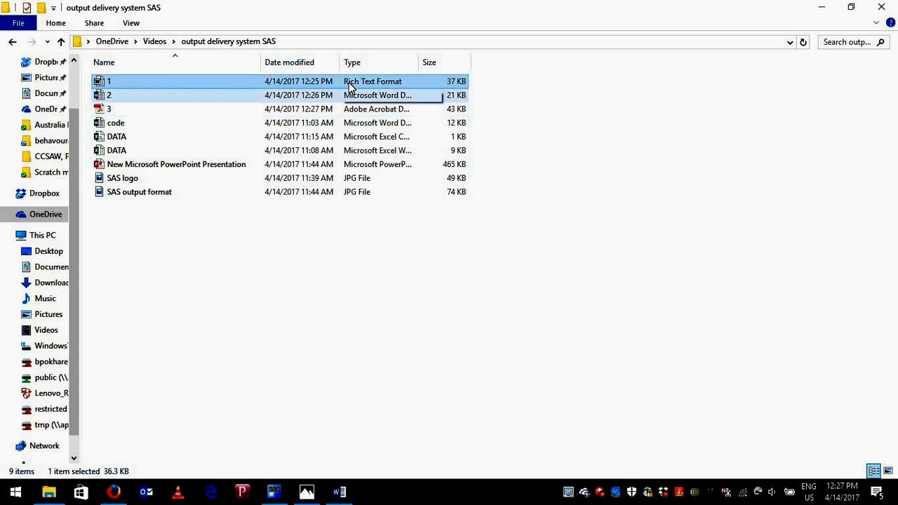
{"action": "left_click", "coordinate": [137, 96]}
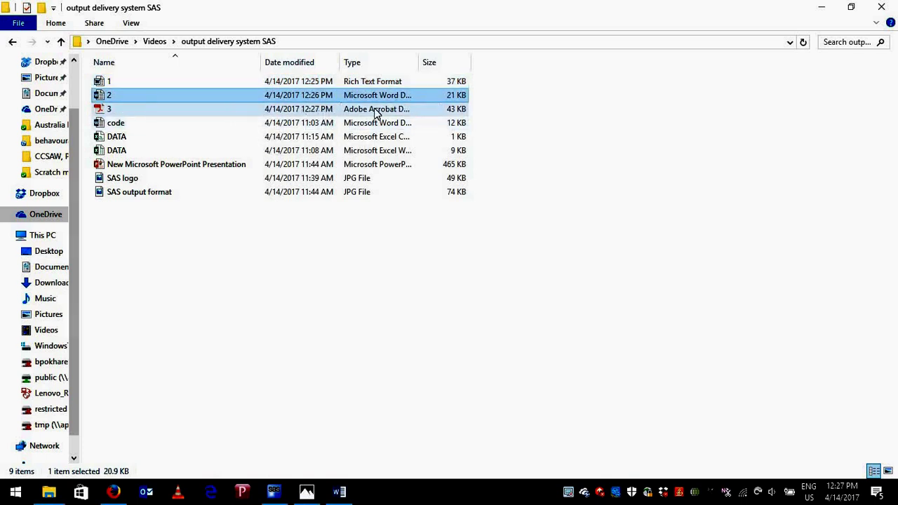
{"action": "key", "text": "Return"}
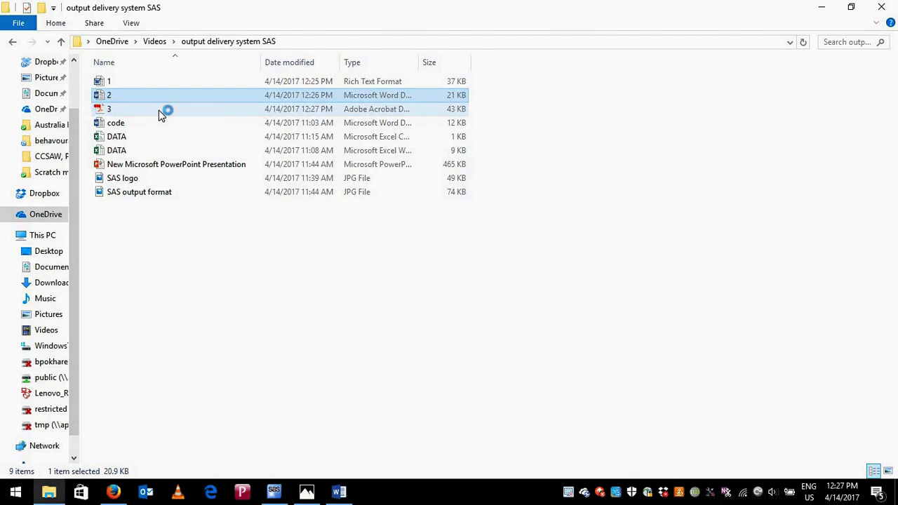
- Scroll through the GLIMMIX tables in 3.pdf in Acrobat Reader, then close it and bring back the Photos title slide
{"action": "double_click", "coordinate": [160, 111]}
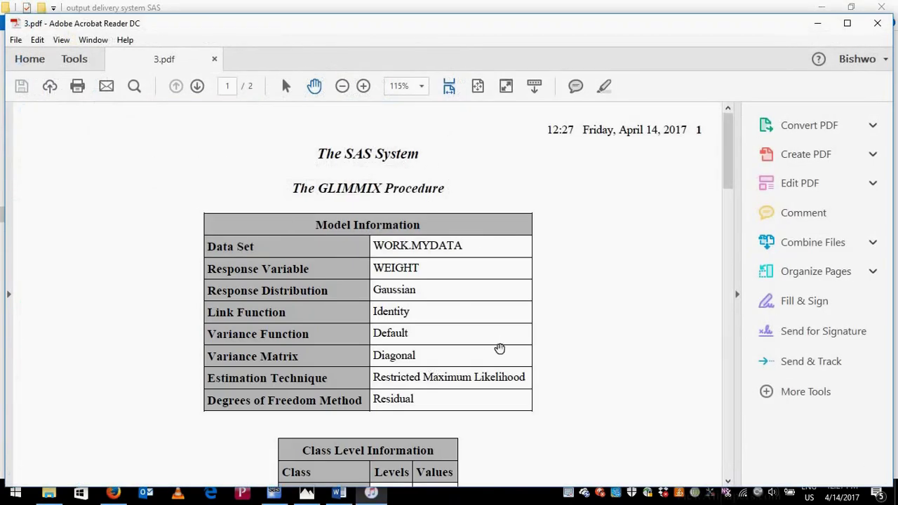
{"action": "scroll", "coordinate": [425, 370], "scroll_direction": "down", "scroll_amount": 5}
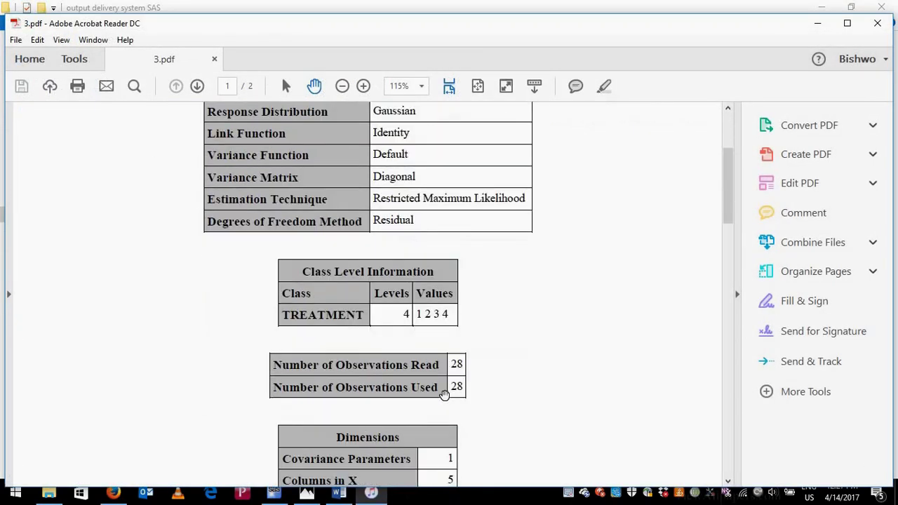
{"action": "scroll", "coordinate": [444, 394], "scroll_direction": "down", "scroll_amount": 4}
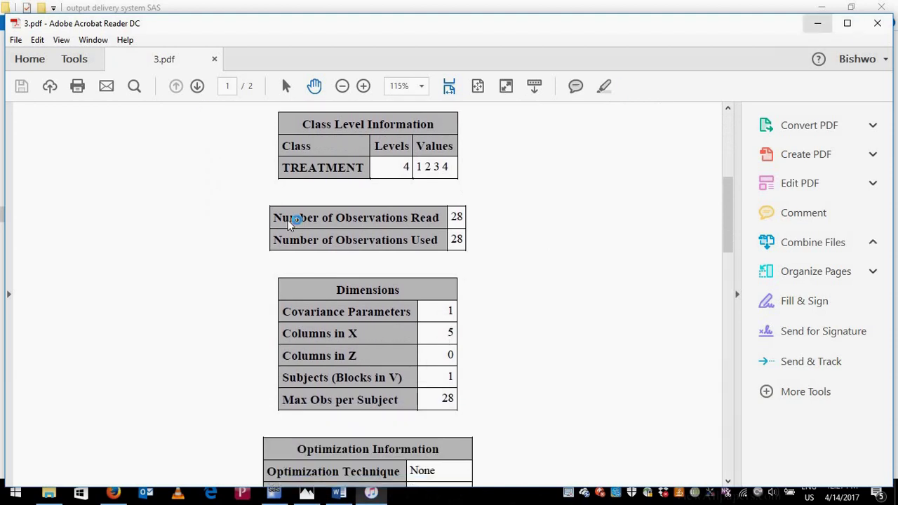
{"action": "key", "text": "alt+F4"}
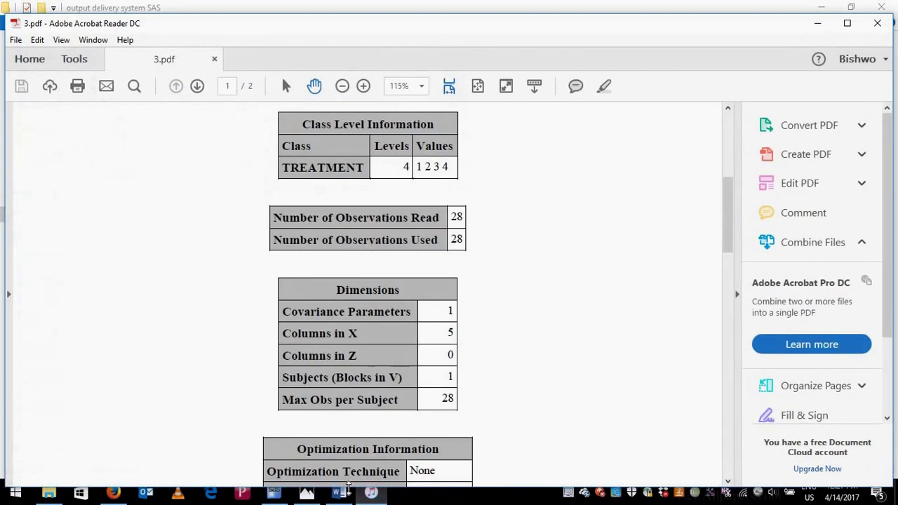
{"action": "left_click", "coordinate": [308, 494]}
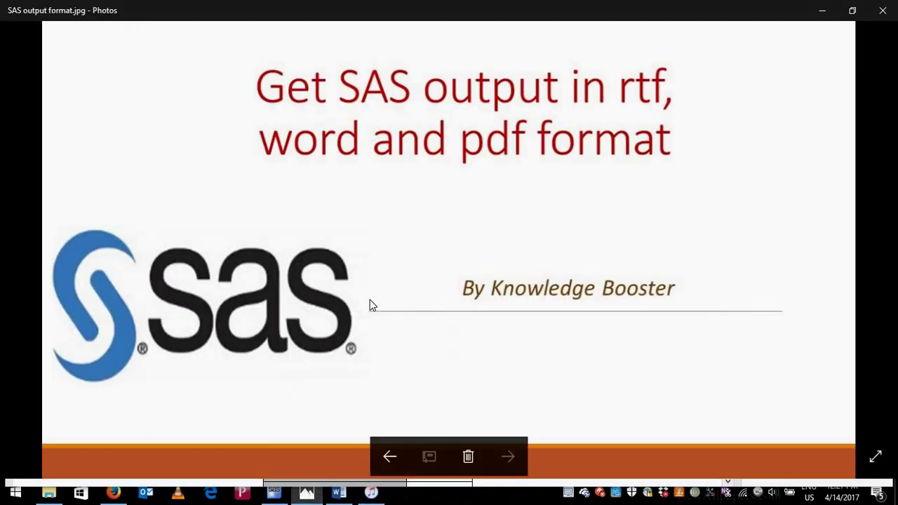